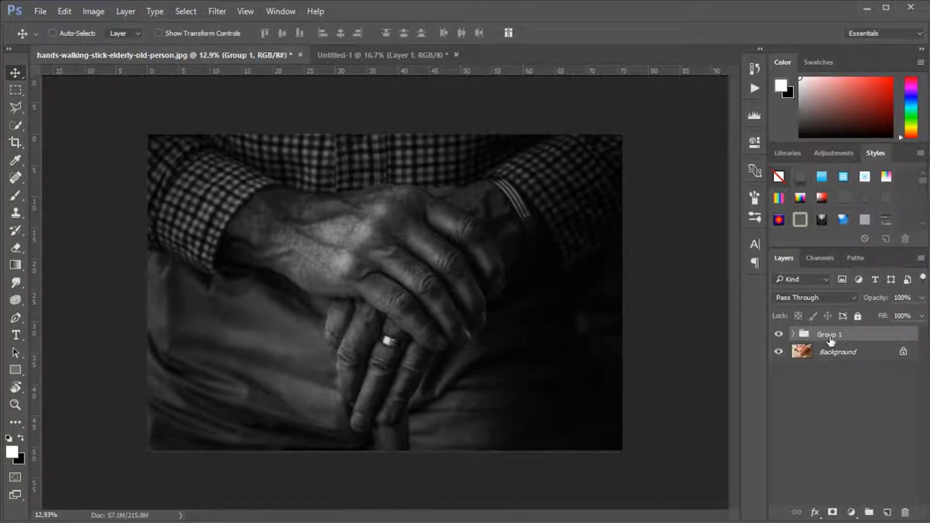
Step: Toggle Group 1 to compare with the original photo, then duplicate the Background layer
{"action": "left_click", "coordinate": [779, 335]}
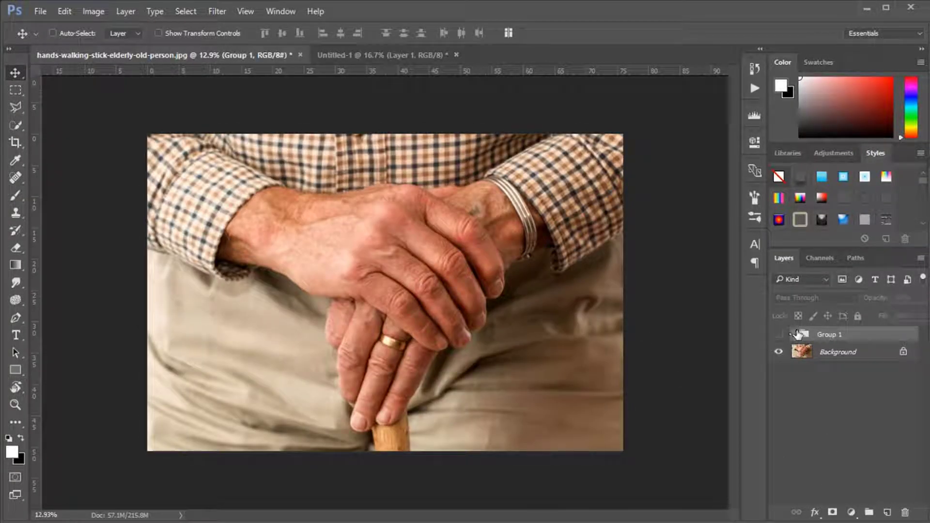
{"action": "left_click", "coordinate": [780, 335]}
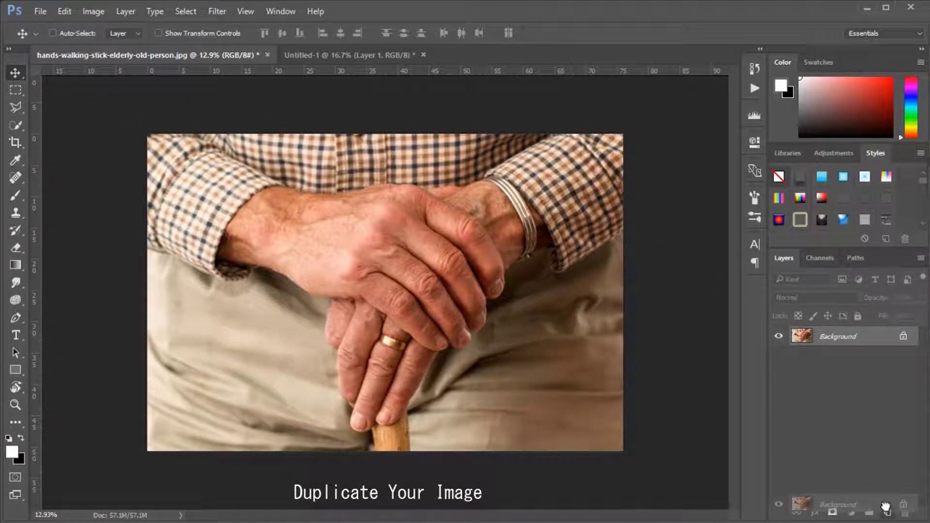
{"action": "left_click_drag", "start_coordinate": [881, 342], "coordinate": [886, 512]}
{"action": "left_click", "coordinate": [222, 13]}
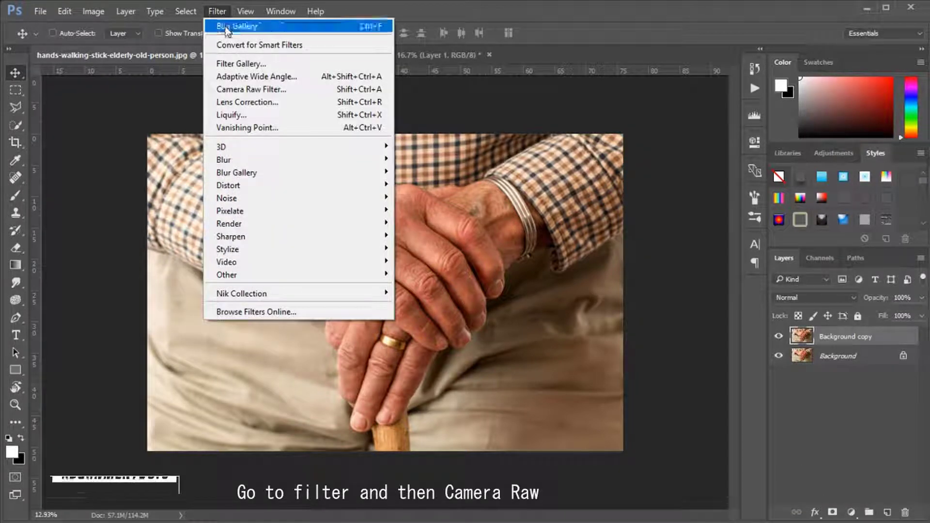
Step: In the Camera Raw Filter, set Clarity +99, Vibrance +35 and Saturation -100
{"action": "left_click", "coordinate": [257, 89]}
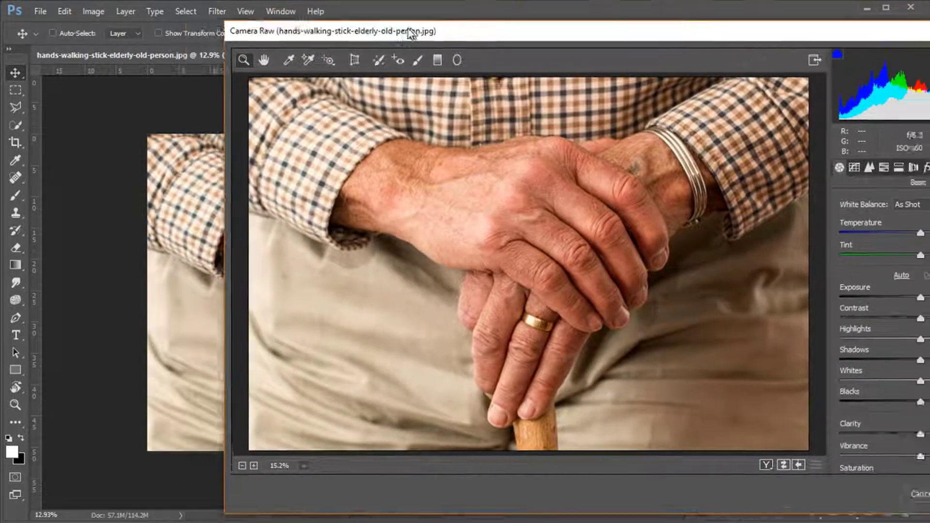
{"action": "left_click_drag", "start_coordinate": [455, 18], "coordinate": [248, 16]}
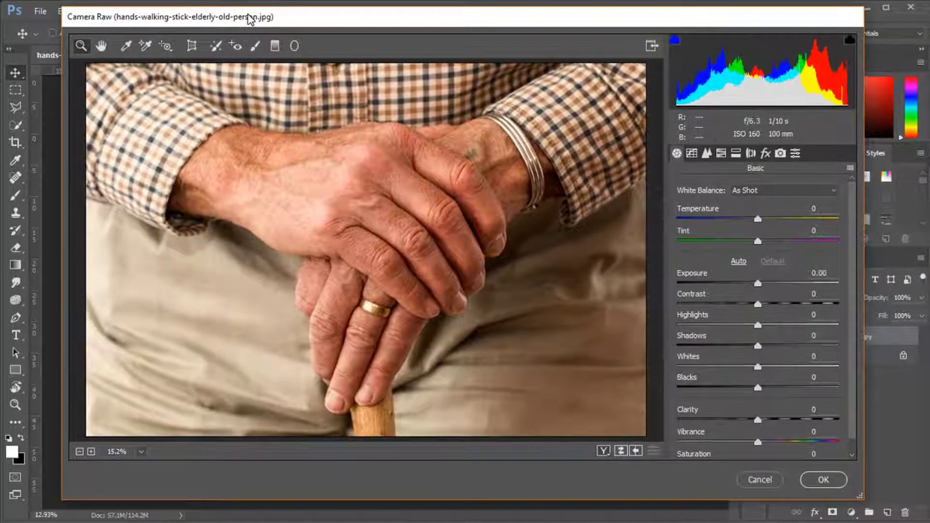
{"action": "left_click_drag", "start_coordinate": [757, 419], "coordinate": [838, 426]}
{"action": "scroll", "coordinate": [775, 421], "scroll_direction": "down", "scroll_amount": 1}
{"action": "mouse_move", "coordinate": [756, 427]}
{"action": "left_mouse_down"}
{"action": "mouse_move", "coordinate": [786, 427]}
{"action": "mouse_move", "coordinate": [660, 453]}
{"action": "left_mouse_up"}
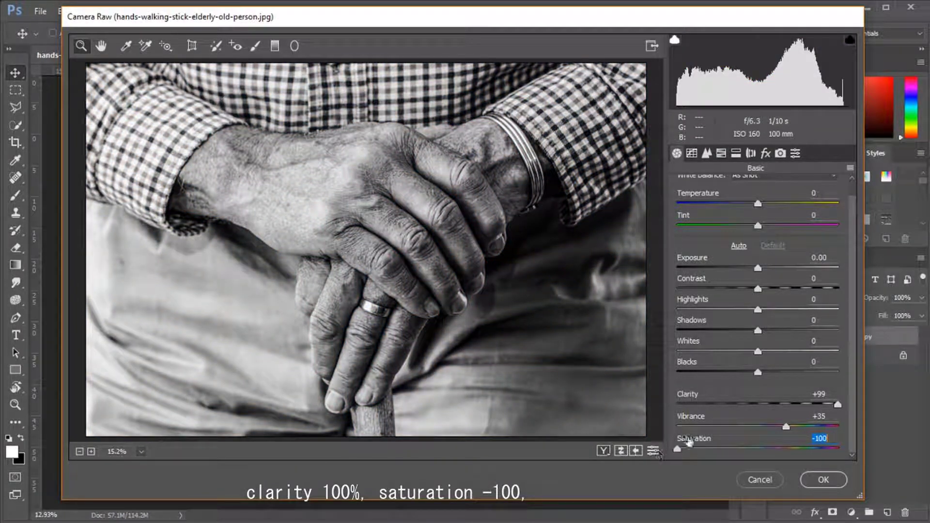
Step: Set Exposure -1.30, Contrast +3, Highlights -69, Shadows -54, Whites +10, Blacks +3, and apply Camera Raw
{"action": "mouse_move", "coordinate": [751, 275]}
{"action": "left_mouse_down"}
{"action": "mouse_move", "coordinate": [732, 275]}
{"action": "mouse_move", "coordinate": [766, 289]}
{"action": "mouse_move", "coordinate": [726, 309]}
{"action": "mouse_move", "coordinate": [702, 310]}
{"action": "left_mouse_up"}
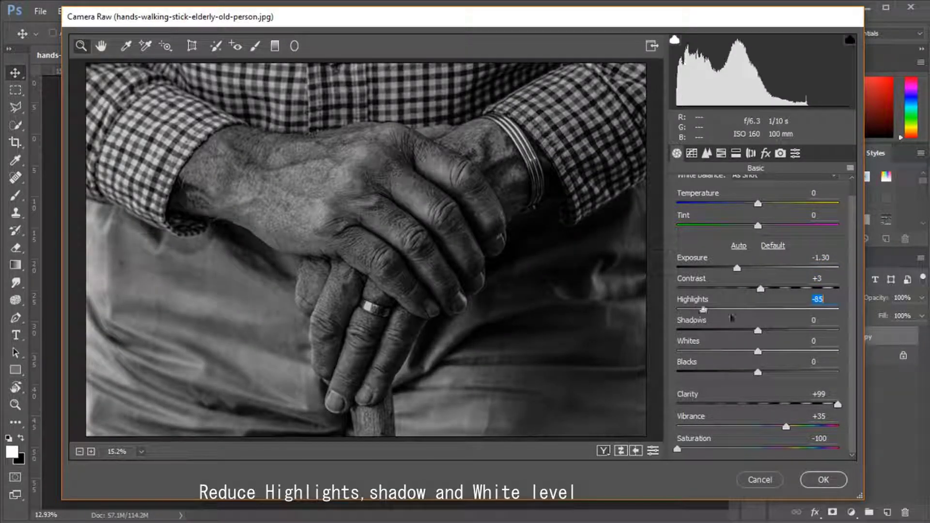
{"action": "left_click_drag", "start_coordinate": [757, 330], "coordinate": [714, 330]}
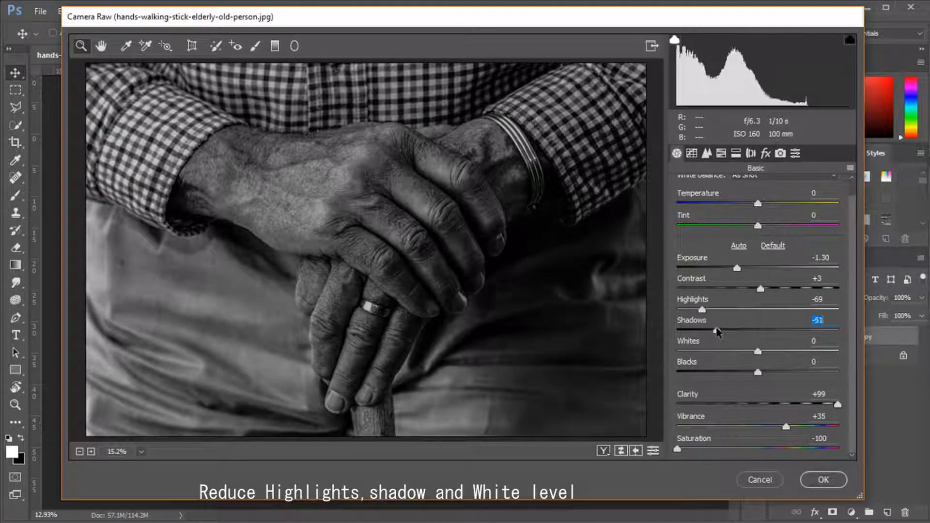
{"action": "mouse_move", "coordinate": [757, 352]}
{"action": "left_mouse_down"}
{"action": "mouse_move", "coordinate": [708, 353]}
{"action": "mouse_move", "coordinate": [766, 352]}
{"action": "mouse_move", "coordinate": [732, 373]}
{"action": "mouse_move", "coordinate": [760, 377]}
{"action": "left_mouse_up"}
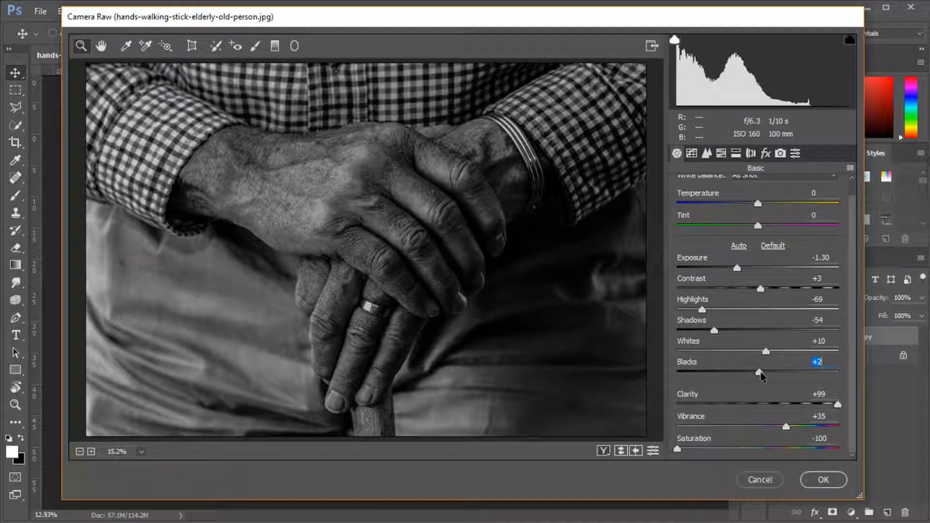
{"action": "left_click_drag", "start_coordinate": [760, 376], "coordinate": [761, 377]}
{"action": "scroll", "coordinate": [742, 320], "scroll_direction": "up", "scroll_amount": 1}
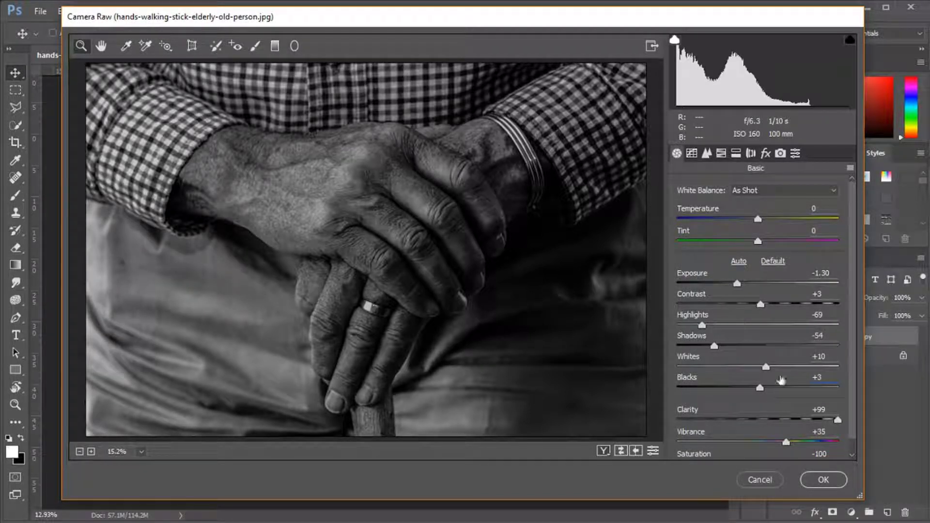
{"action": "left_click", "coordinate": [823, 479]}
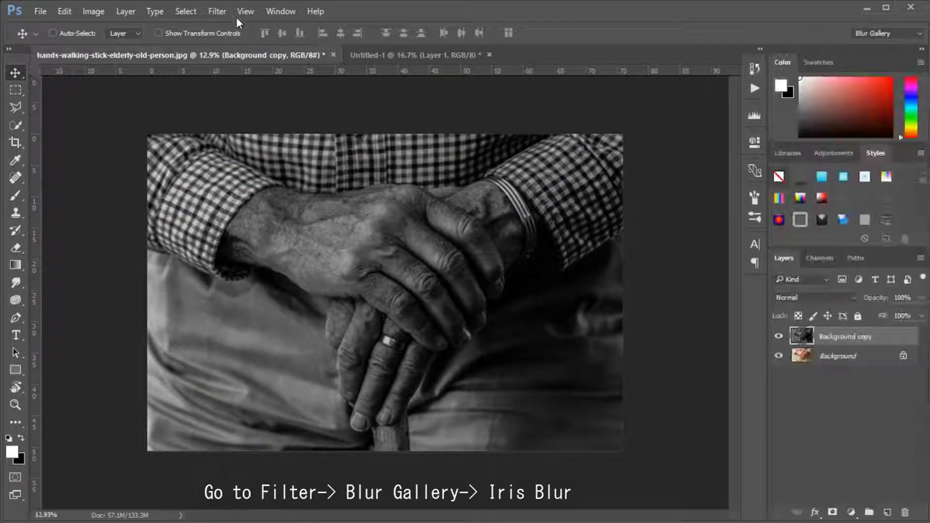
Step: Start an Iris Blur, stretch its ellipse taller and wider over the hands, and set Blur to 44 px
{"action": "left_click", "coordinate": [217, 11]}
{"action": "mouse_move", "coordinate": [237, 172]}
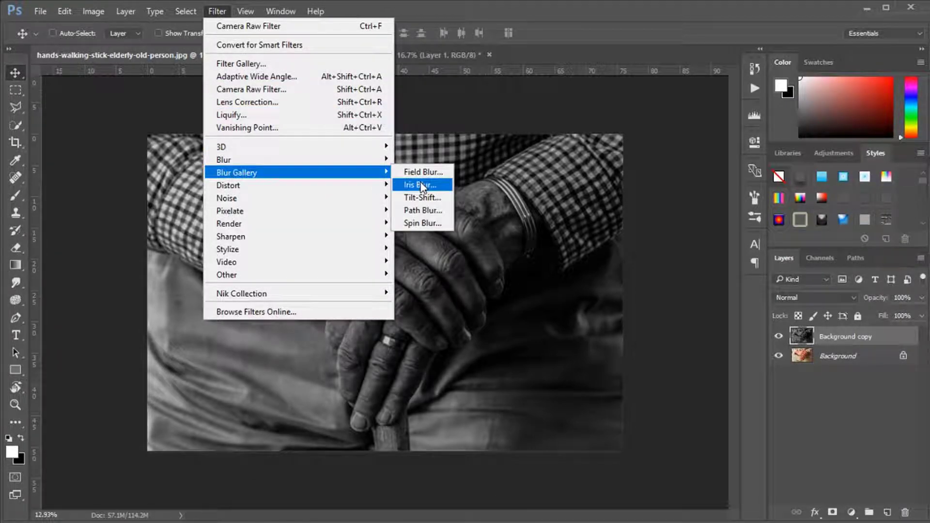
{"action": "left_click", "coordinate": [420, 184]}
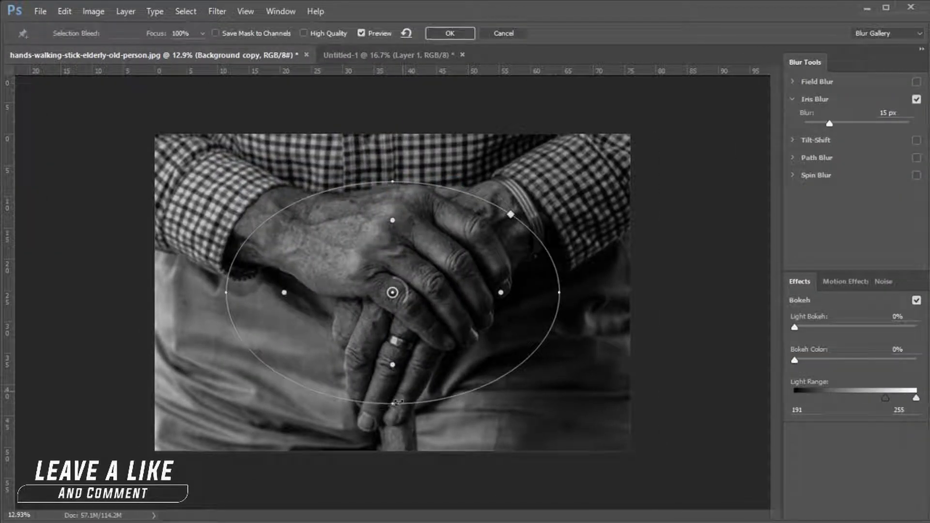
{"action": "left_click_drag", "start_coordinate": [396, 401], "coordinate": [385, 445]}
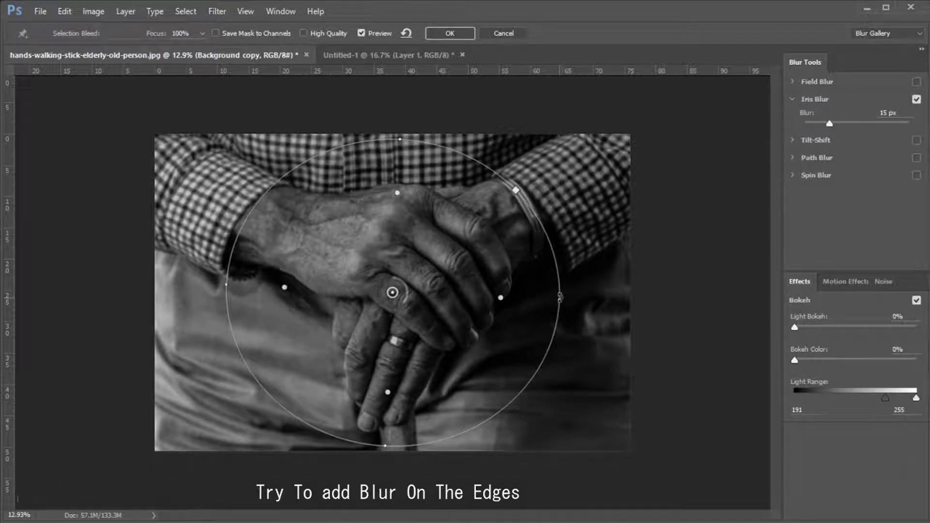
{"action": "left_click_drag", "start_coordinate": [560, 296], "coordinate": [574, 296]}
{"action": "left_click_drag", "start_coordinate": [484, 301], "coordinate": [466, 295]}
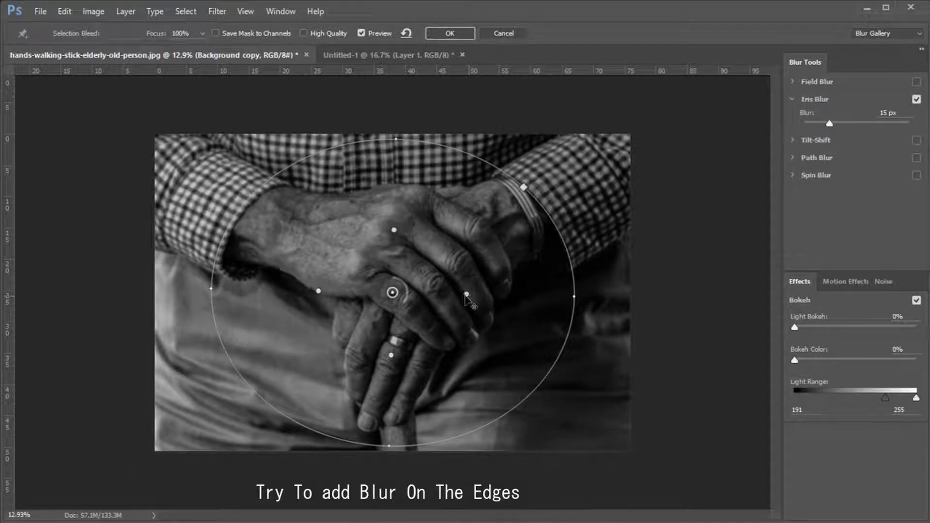
{"action": "left_click_drag", "start_coordinate": [390, 442], "coordinate": [389, 461]}
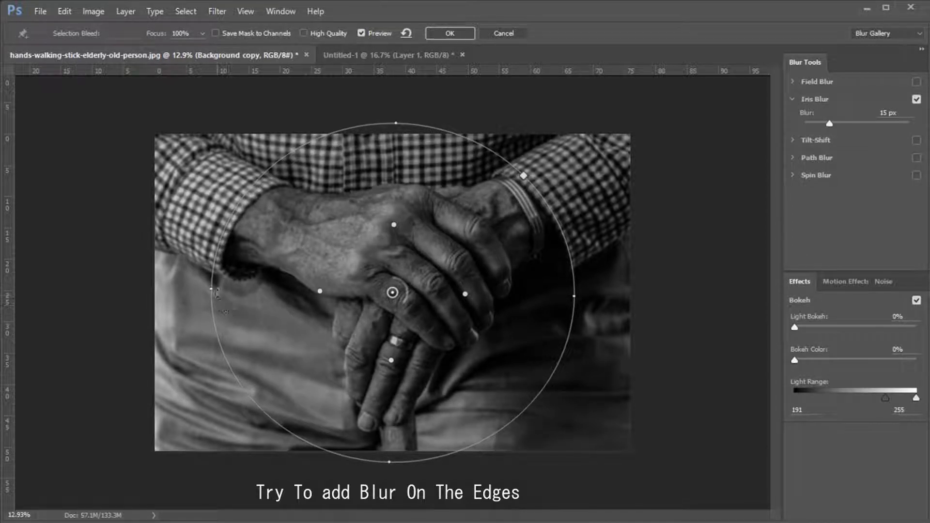
{"action": "left_click_drag", "start_coordinate": [209, 290], "coordinate": [195, 293]}
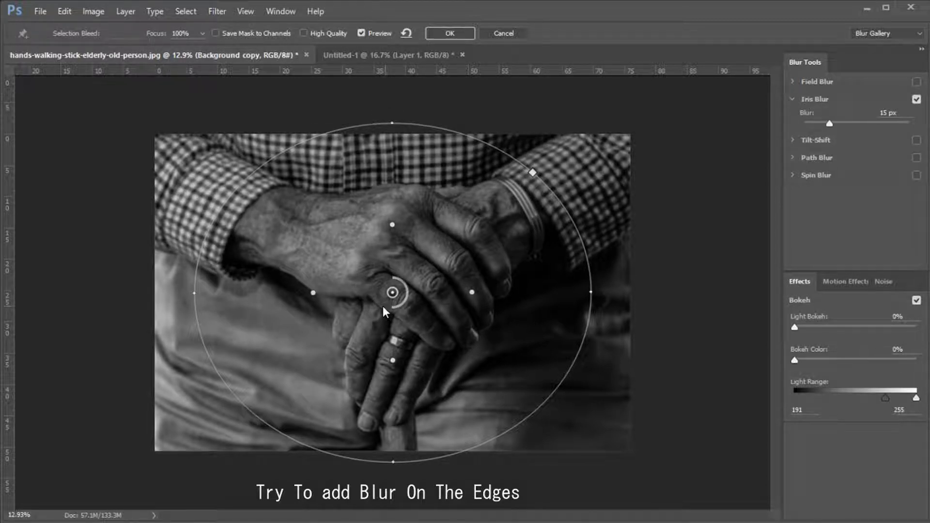
{"action": "left_click_drag", "start_coordinate": [383, 306], "coordinate": [381, 305]}
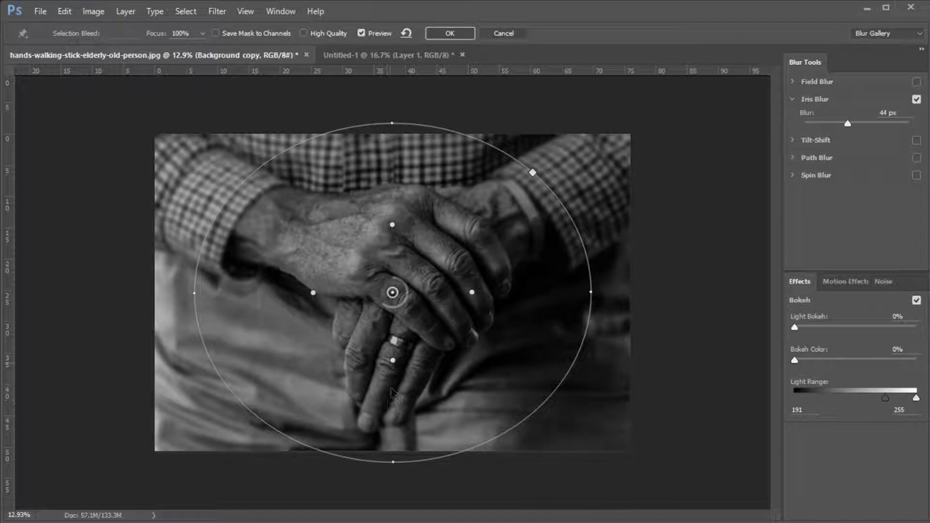
Step: Enlarge the iris ellipse into a broad horizontal shape around the hands and commit the blur
{"action": "left_click_drag", "start_coordinate": [390, 389], "coordinate": [392, 407]}
{"action": "left_click_drag", "start_coordinate": [393, 462], "coordinate": [392, 482]}
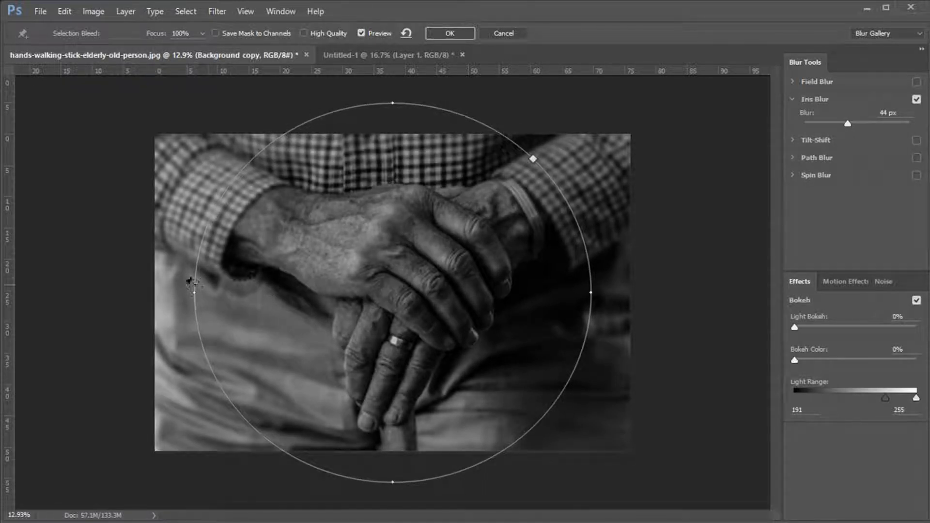
{"action": "left_click_drag", "start_coordinate": [194, 293], "coordinate": [146, 290]}
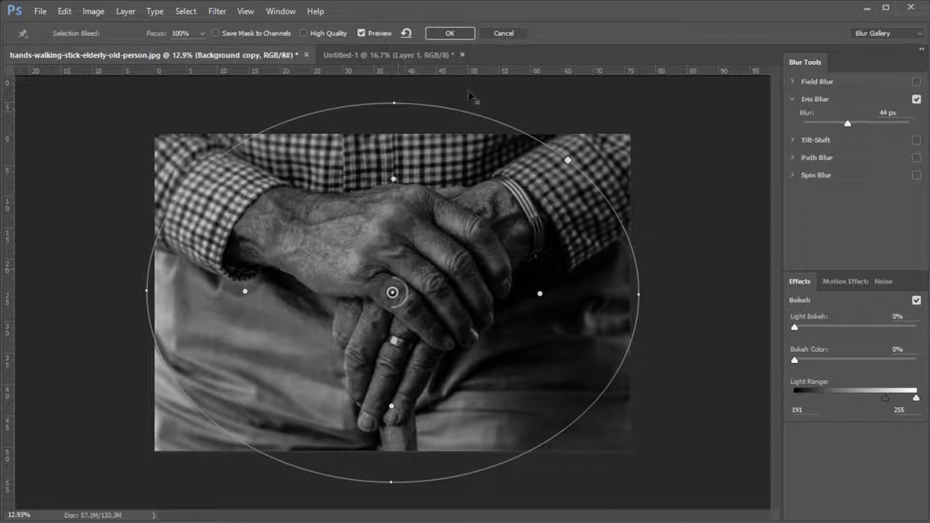
{"action": "left_click", "coordinate": [460, 33]}
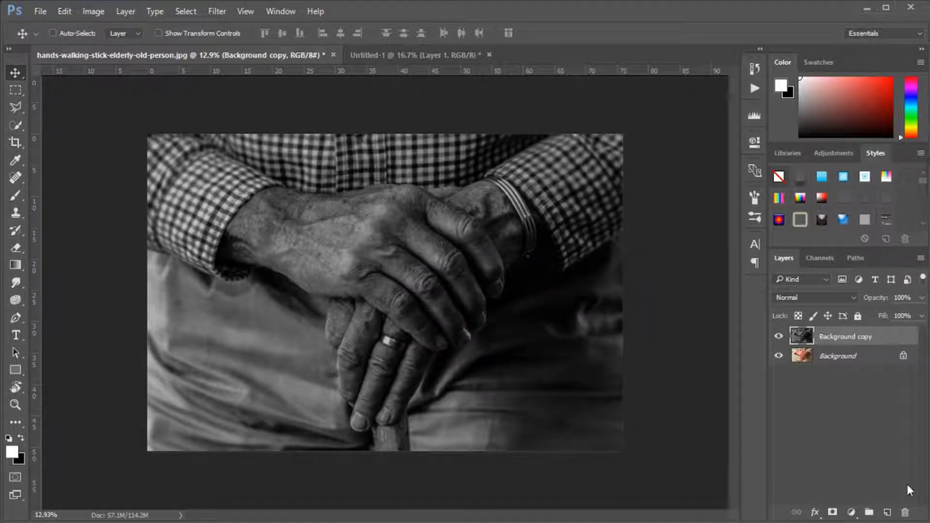
Step: Add a Curves adjustment layer with an S-curve that deepens blacks and lifts upper tones
{"action": "left_click", "coordinate": [851, 512]}
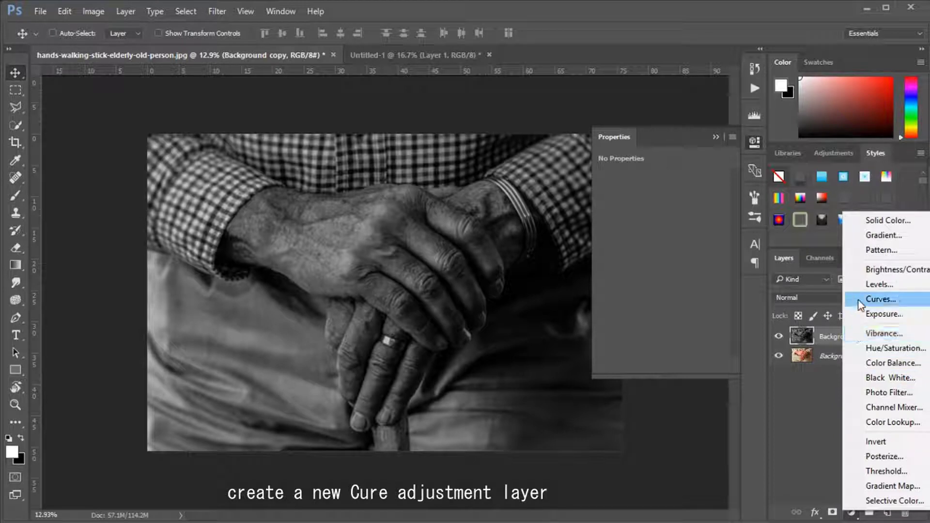
{"action": "left_click", "coordinate": [858, 300]}
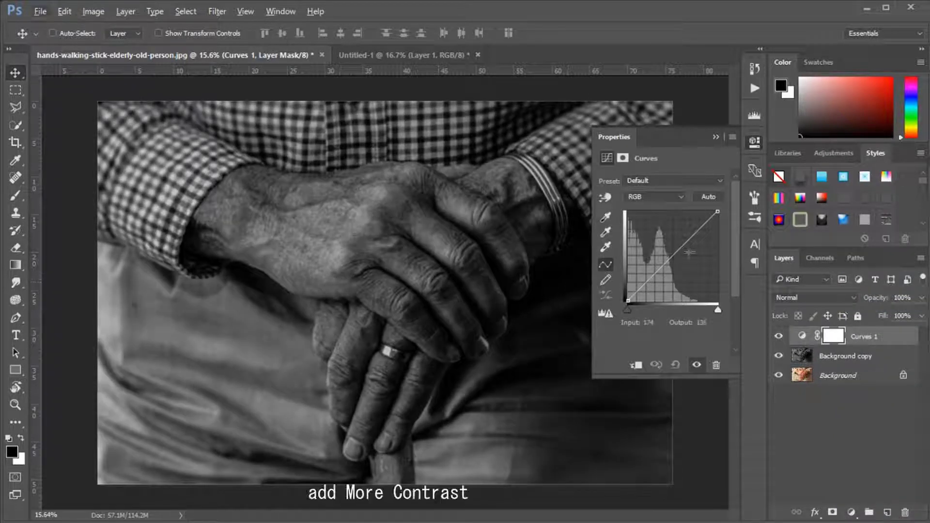
{"action": "mouse_move", "coordinate": [685, 252]}
{"action": "left_mouse_down"}
{"action": "mouse_move", "coordinate": [630, 302]}
{"action": "mouse_move", "coordinate": [633, 293]}
{"action": "left_mouse_up"}
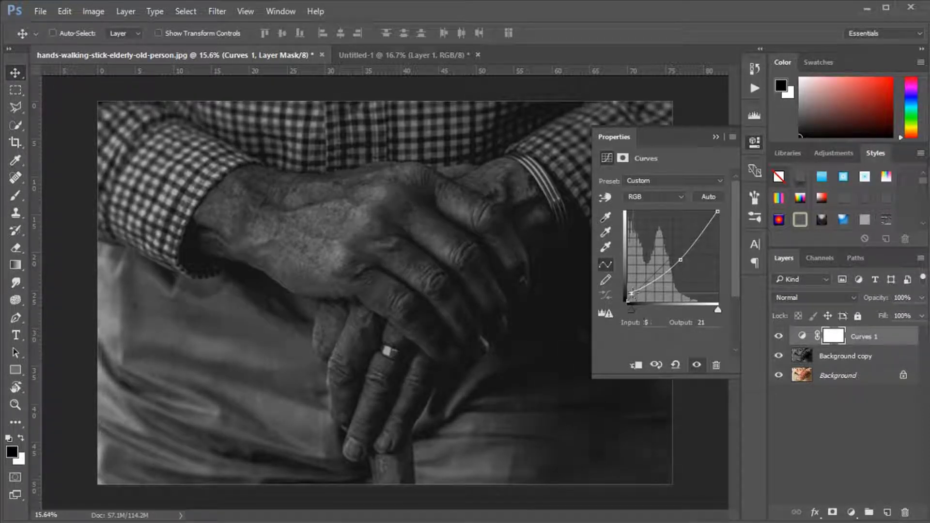
{"action": "left_click_drag", "start_coordinate": [627, 293], "coordinate": [625, 297]}
{"action": "left_click_drag", "start_coordinate": [679, 263], "coordinate": [679, 257]}
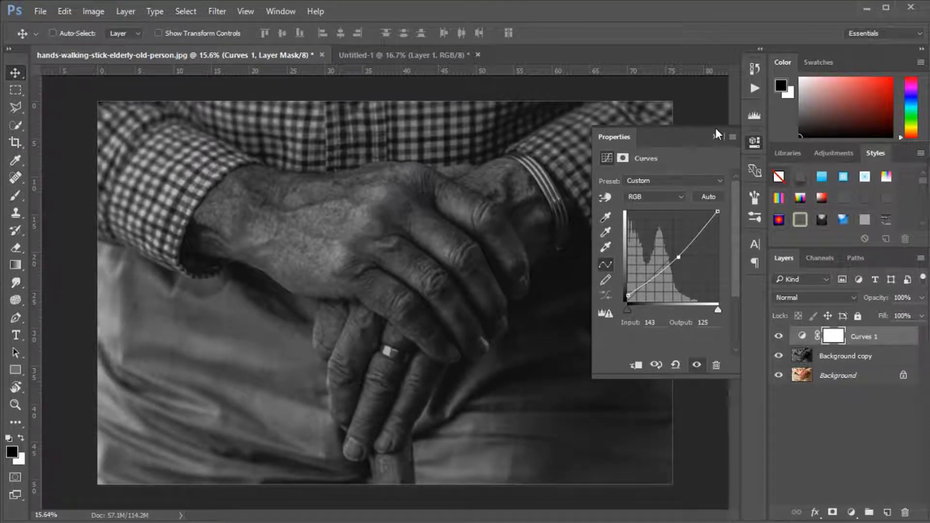
{"action": "left_click", "coordinate": [716, 137]}
Step: Add a Gradient fill layer and set both gradient stops to black (000000)
{"action": "left_click", "coordinate": [853, 511]}
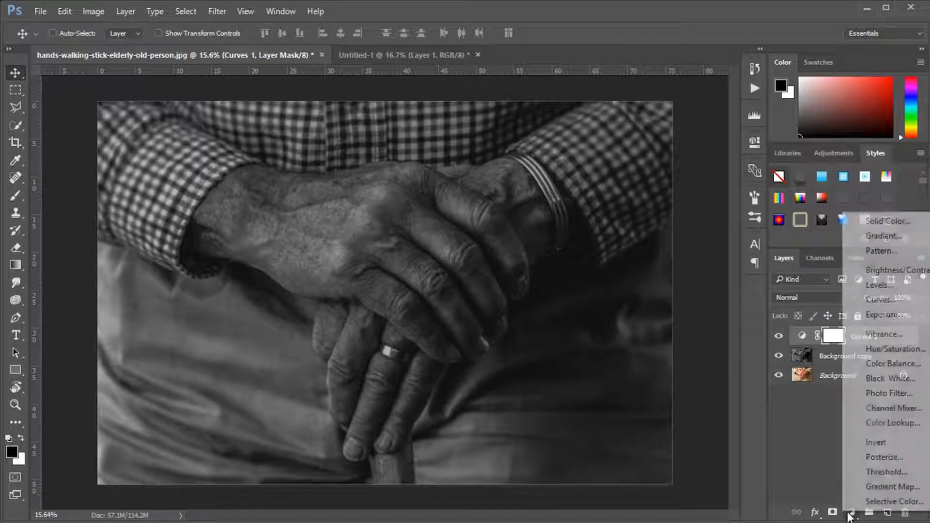
{"action": "left_click", "coordinate": [862, 237]}
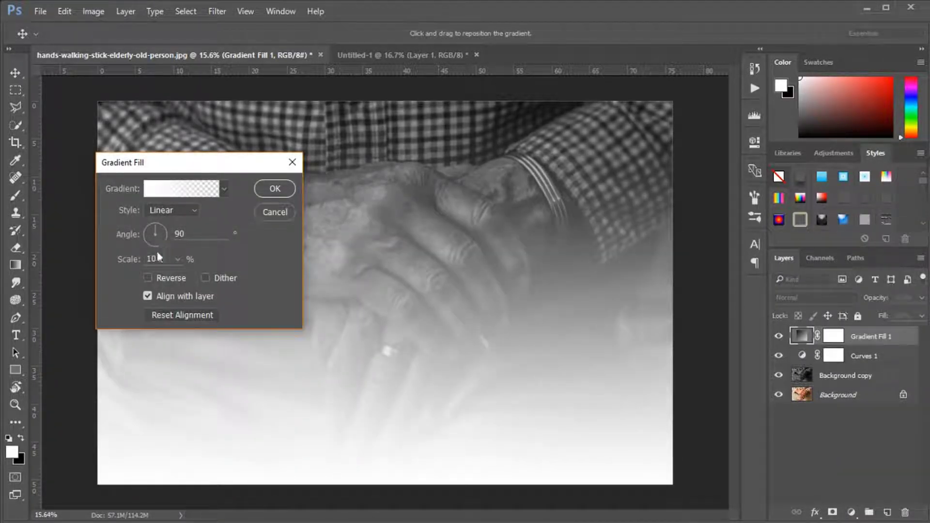
{"action": "left_click", "coordinate": [158, 190]}
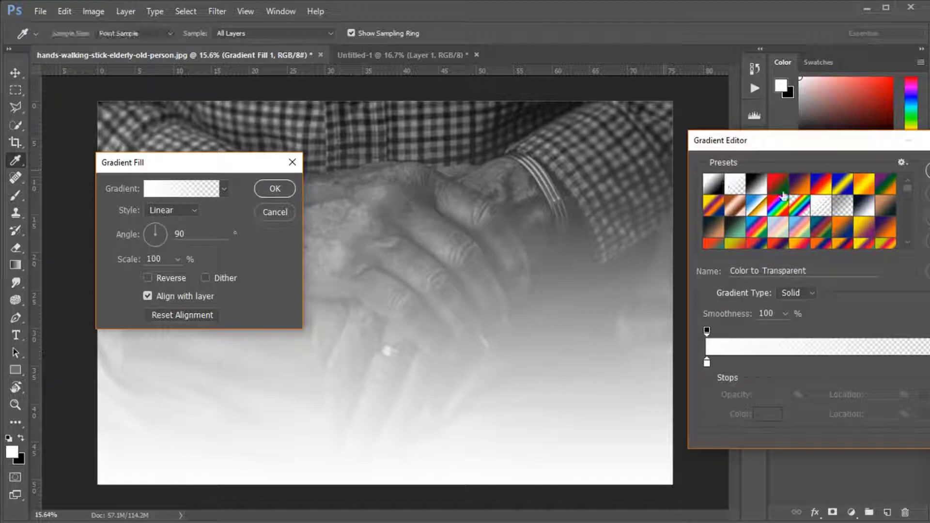
{"action": "double_click", "coordinate": [705, 367]}
{"action": "type", "text": "000000"}
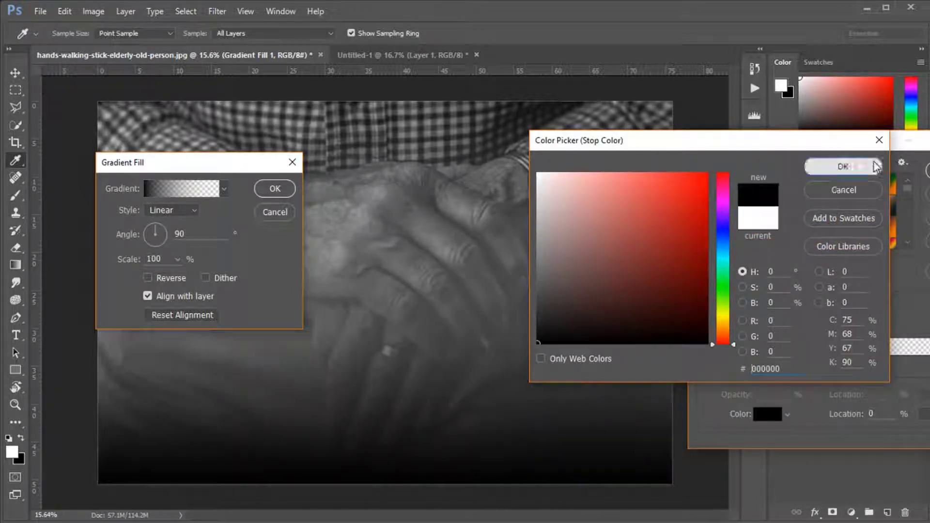
{"action": "left_click", "coordinate": [877, 166]}
{"action": "left_click", "coordinate": [829, 367]}
{"action": "double_click", "coordinate": [829, 368]}
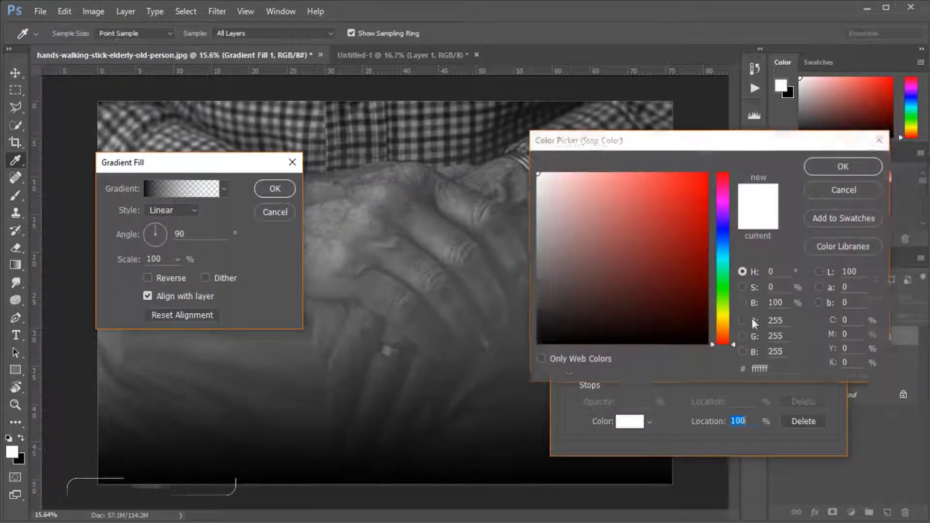
{"action": "type", "text": "000000"}
{"action": "left_click", "coordinate": [843, 166]}
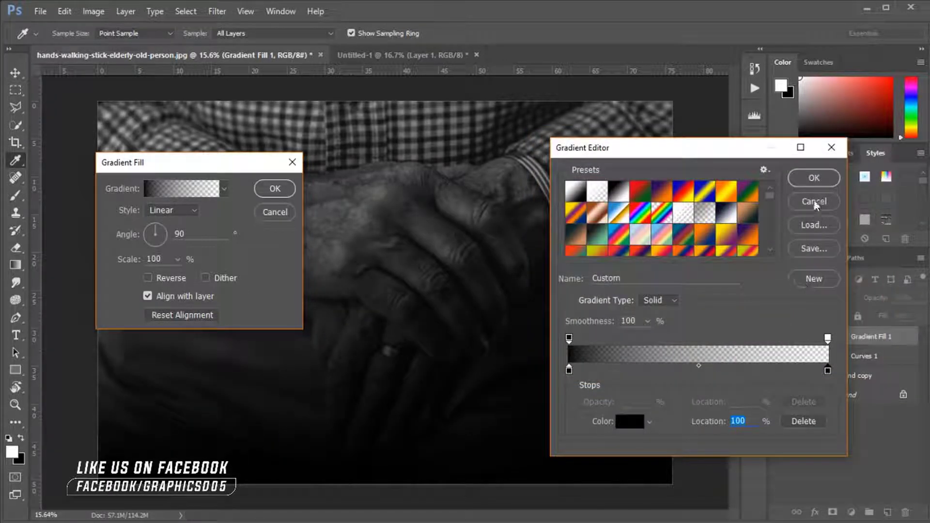
{"action": "left_click", "coordinate": [814, 178]}
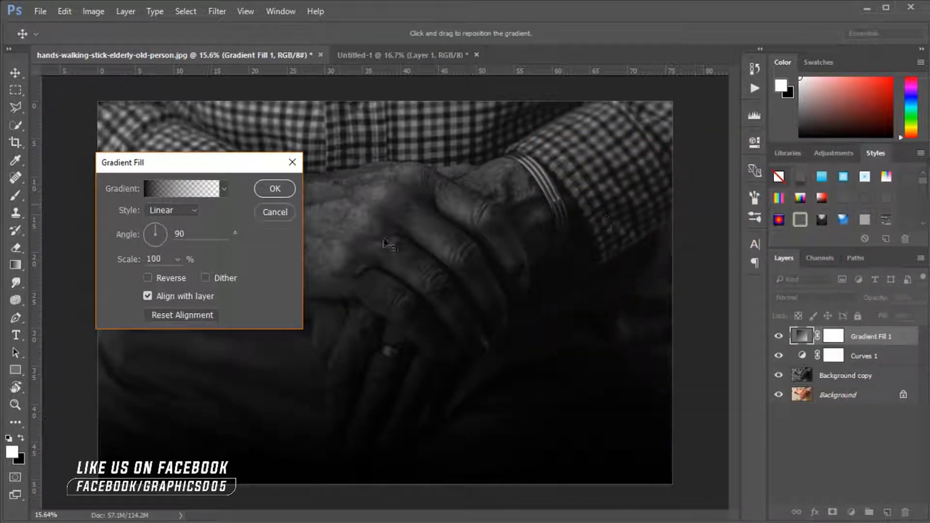
Step: Make the gradient reversed and radial at 264% scale, apply it, and lower fill to 71%
{"action": "left_click", "coordinate": [167, 276]}
{"action": "left_click", "coordinate": [169, 212]}
{"action": "left_click", "coordinate": [171, 231]}
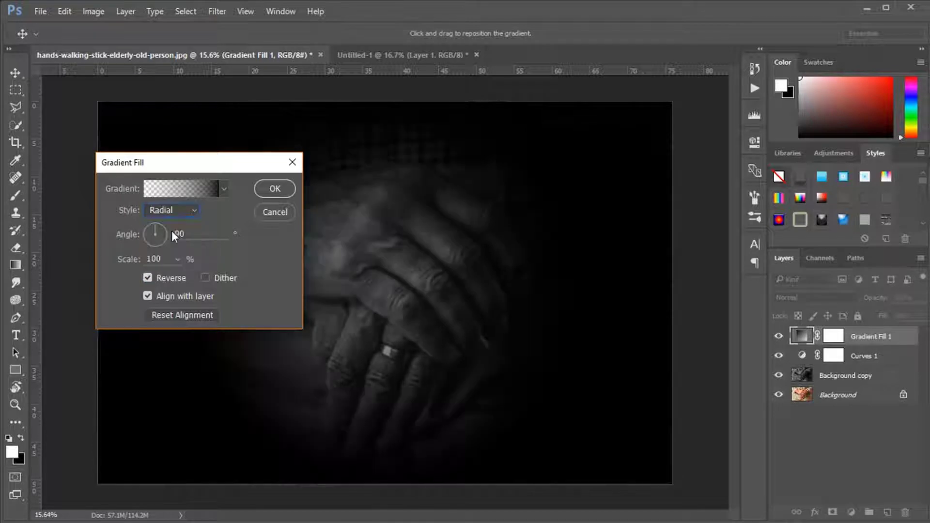
{"action": "left_click", "coordinate": [178, 259]}
{"action": "left_click_drag", "start_coordinate": [174, 276], "coordinate": [186, 276]}
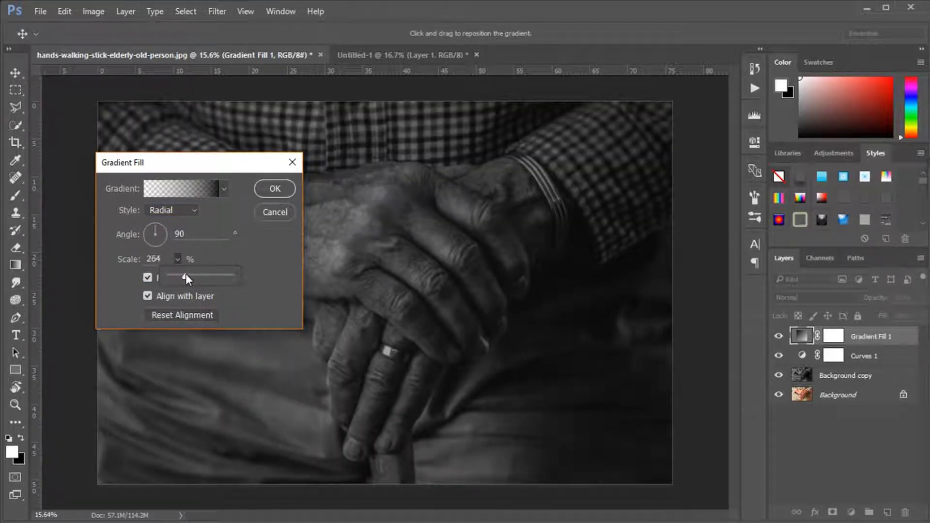
{"action": "left_click", "coordinate": [272, 189]}
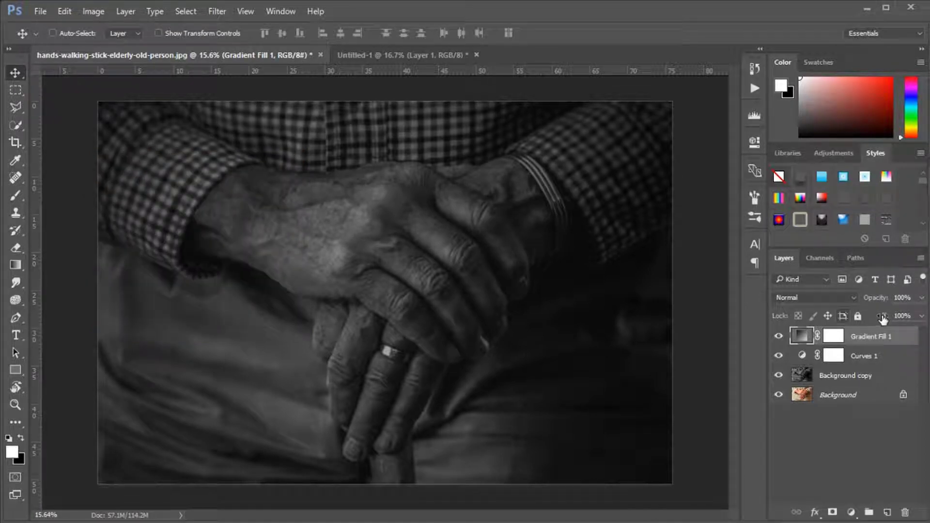
{"action": "mouse_move", "coordinate": [886, 315]}
{"action": "left_mouse_down"}
{"action": "mouse_move", "coordinate": [861, 317]}
{"action": "mouse_move", "coordinate": [872, 317]}
{"action": "left_mouse_up"}
{"action": "left_click", "coordinate": [866, 357]}
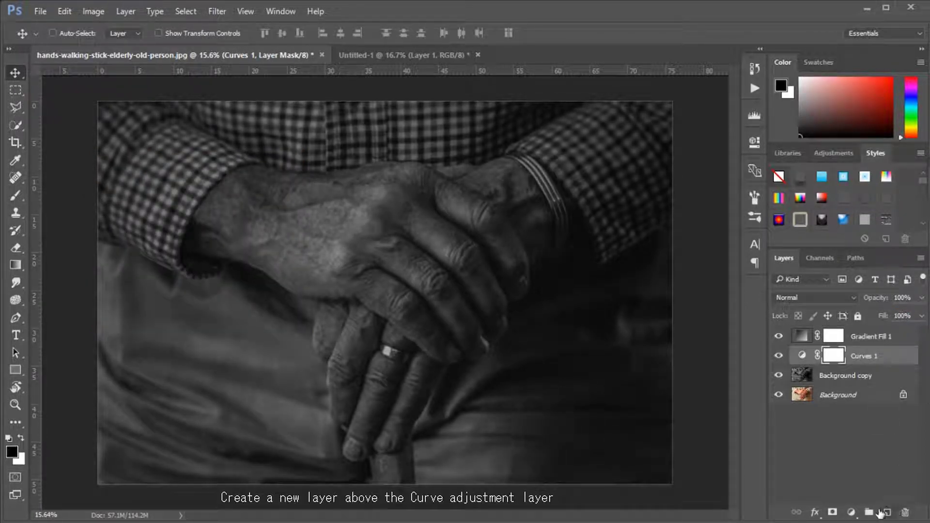
Step: Add a Soft Light layer above Curves 1, paint white over the hands, and set fill to 21%
{"action": "left_click", "coordinate": [880, 513]}
{"action": "key", "text": "x"}
{"action": "scroll", "coordinate": [332, 270], "scroll_direction": "down", "scroll_amount": 2}
{"action": "key", "text": "b"}
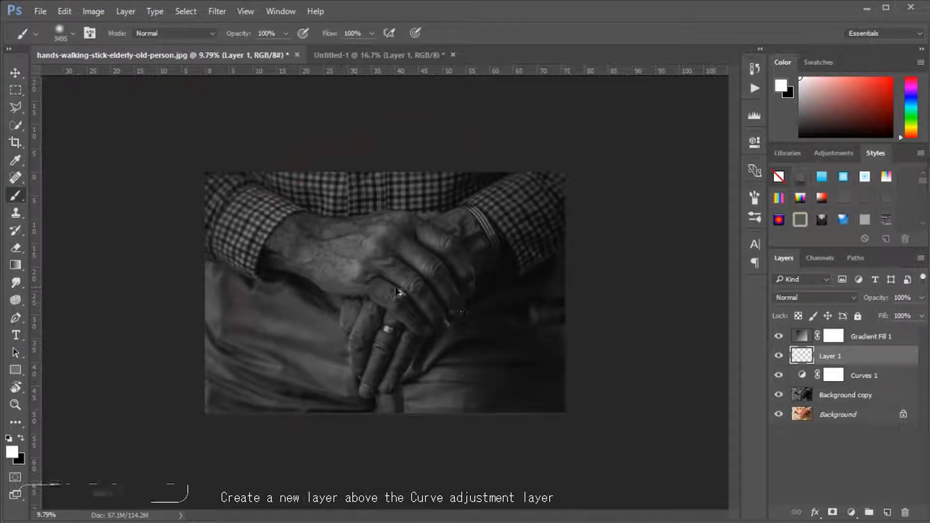
{"action": "left_click", "coordinate": [799, 296]}
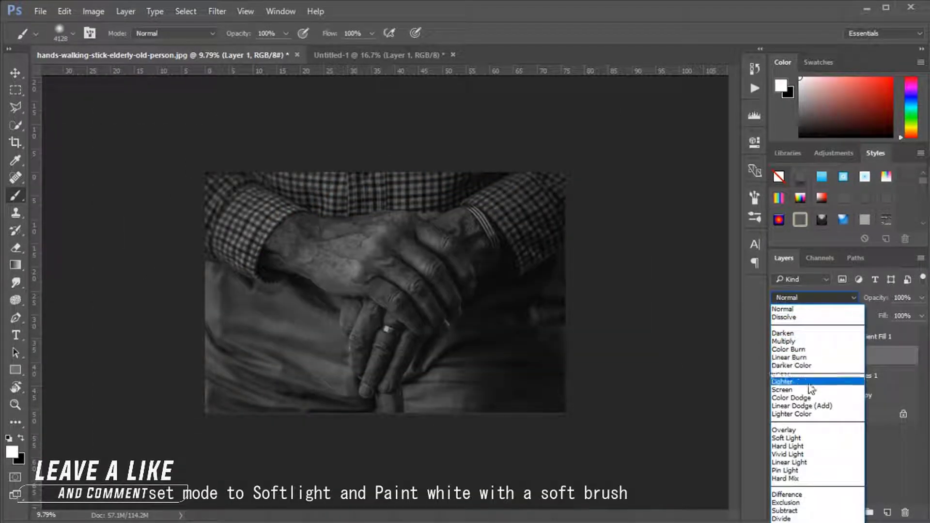
{"action": "left_click", "coordinate": [804, 438]}
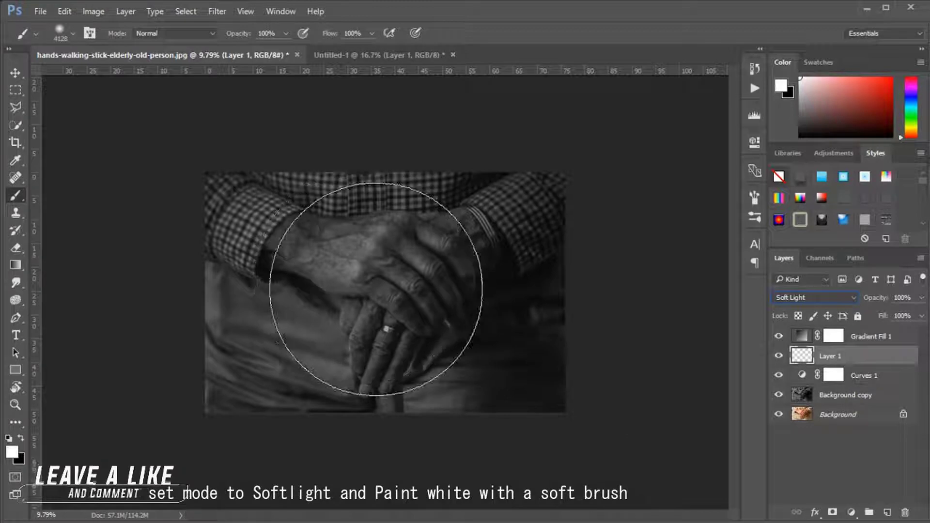
{"action": "left_click_drag", "start_coordinate": [375, 290], "coordinate": [380, 295]}
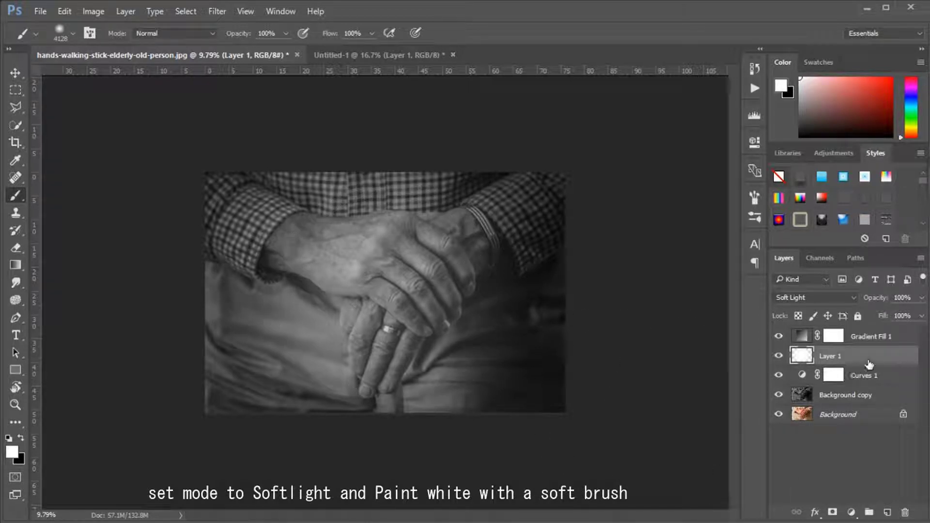
{"action": "left_click_drag", "start_coordinate": [882, 316], "coordinate": [806, 335]}
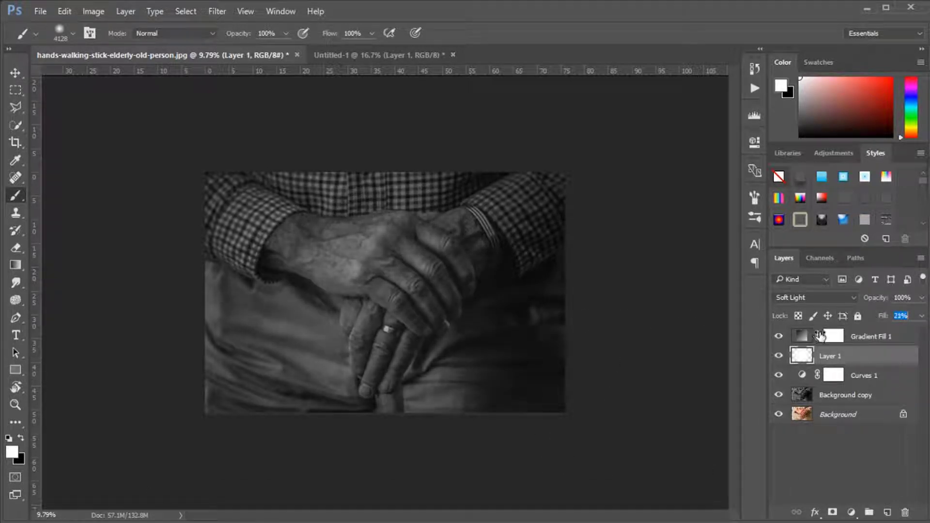
{"action": "left_click", "coordinate": [872, 343]}
Step: Add a reversed Gradient Map adjustment layer blended as Soft Light at 73% fill
{"action": "left_click", "coordinate": [851, 512]}
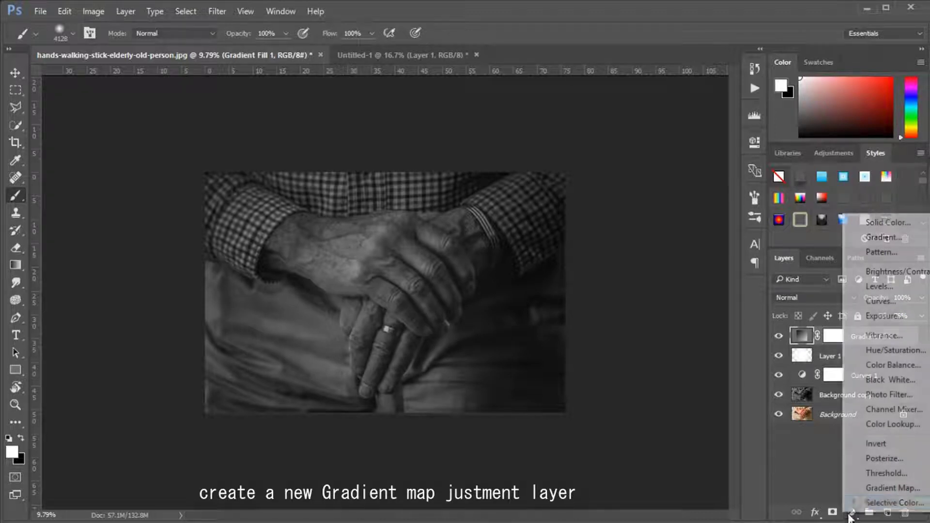
{"action": "left_click", "coordinate": [884, 482]}
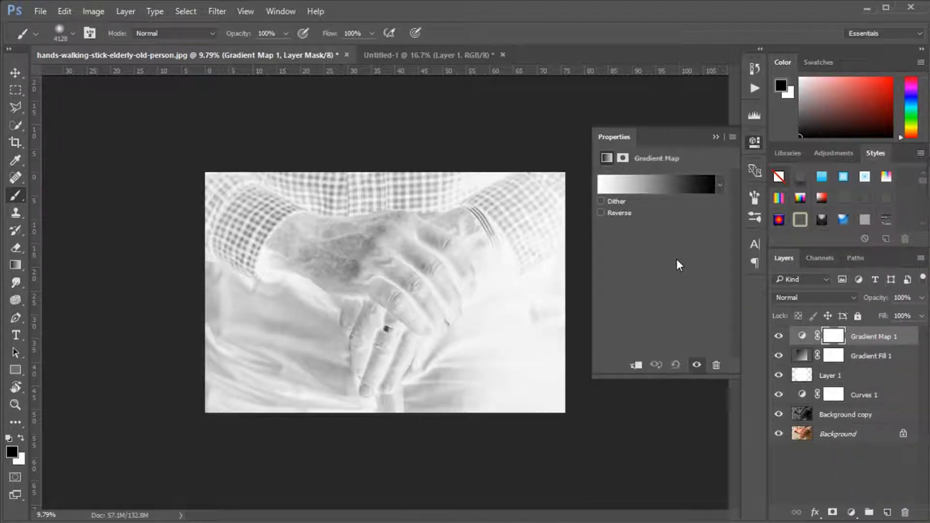
{"action": "left_click", "coordinate": [618, 213]}
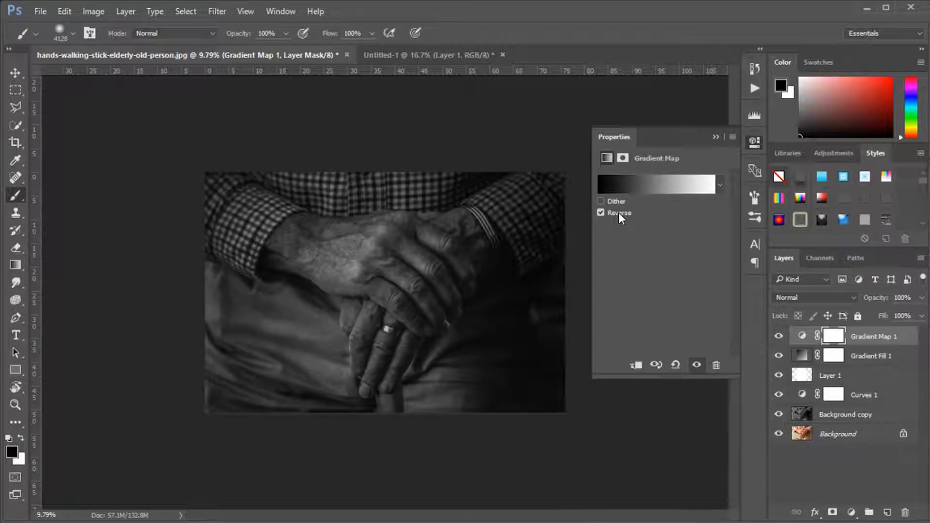
{"action": "scroll", "coordinate": [444, 271], "scroll_direction": "up", "scroll_amount": 2}
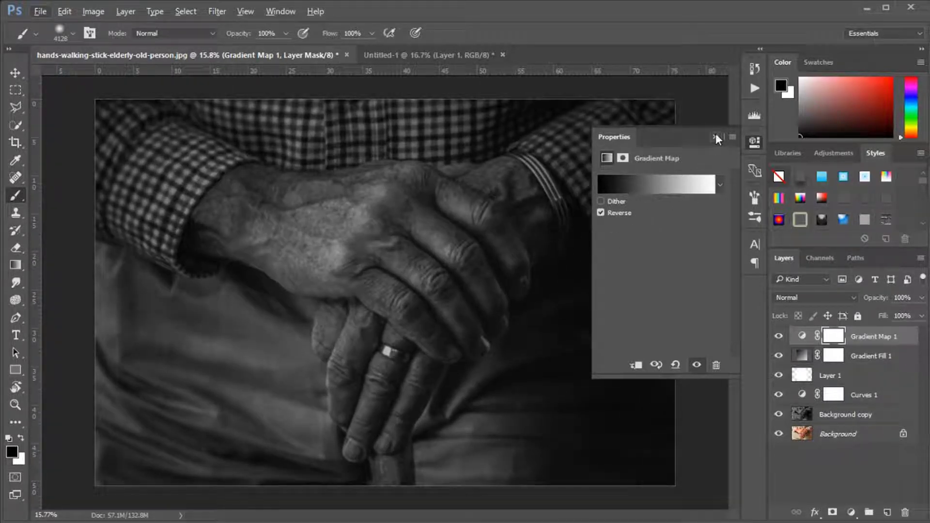
{"action": "left_click", "coordinate": [715, 137]}
{"action": "left_click", "coordinate": [778, 336]}
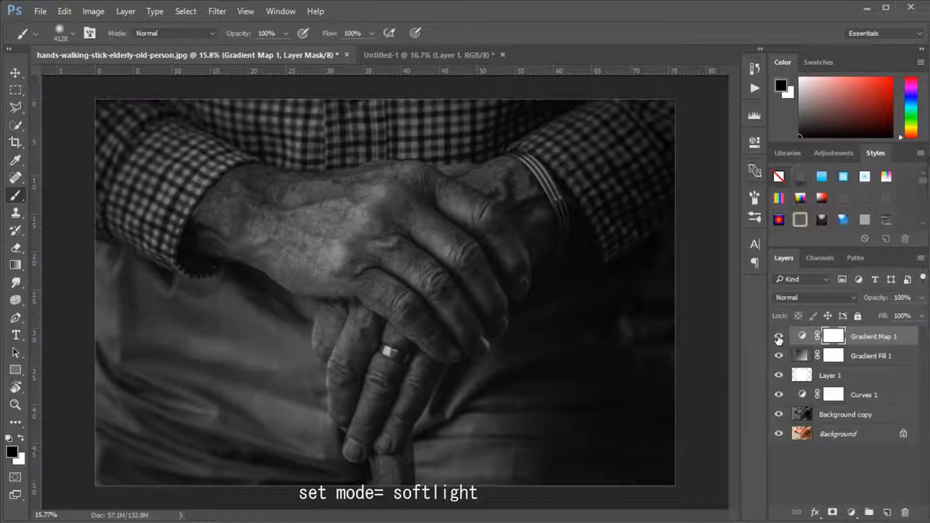
{"action": "left_click", "coordinate": [814, 298]}
{"action": "left_click", "coordinate": [804, 438]}
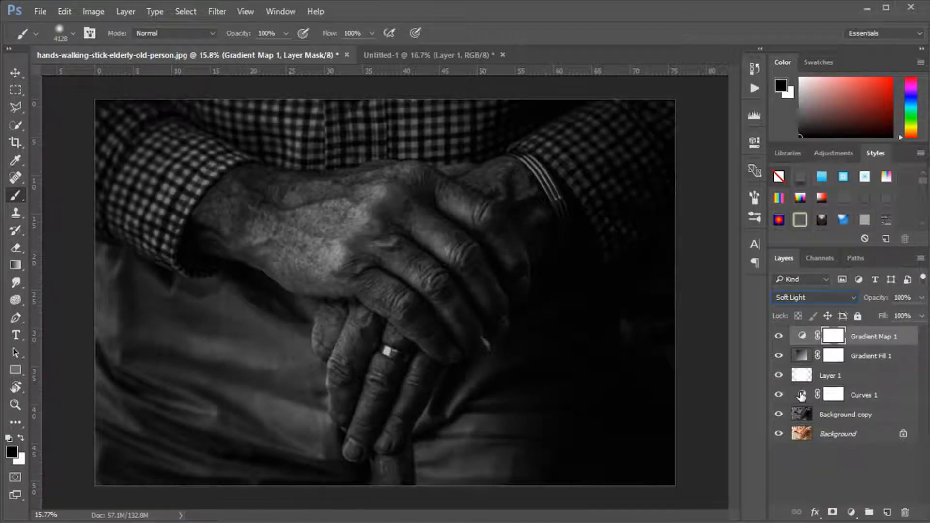
{"action": "left_click_drag", "start_coordinate": [882, 315], "coordinate": [863, 327]}
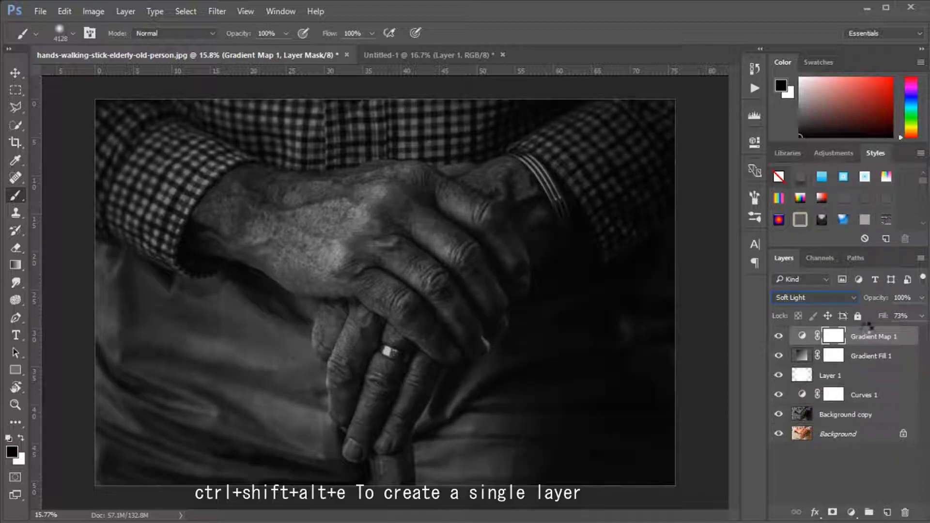
Step: Stamp visible layers into Layer 2 and apply a round 15 px Iris Blur centred on the hands
{"action": "key", "text": "ctrl+shift+alt+e"}
{"action": "key", "text": "x"}
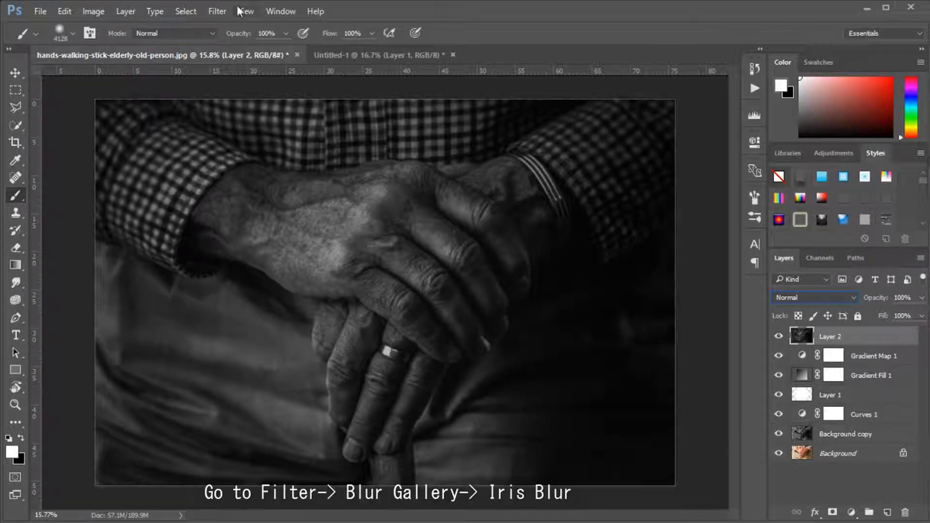
{"action": "left_click", "coordinate": [216, 11]}
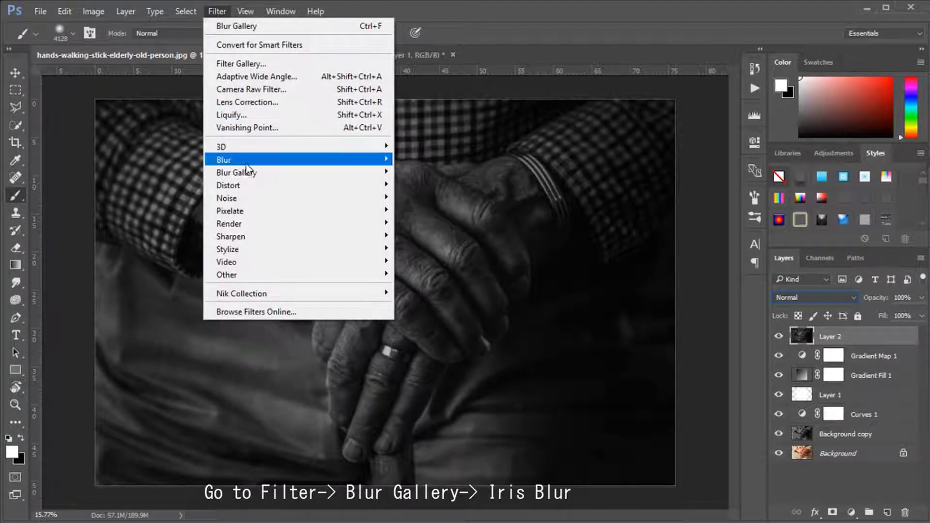
{"action": "mouse_move", "coordinate": [237, 172]}
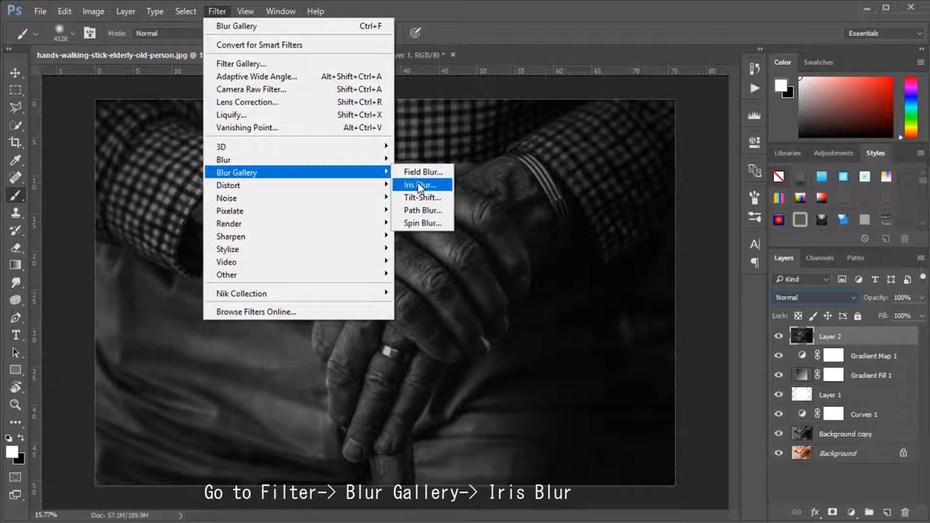
{"action": "left_click", "coordinate": [419, 187]}
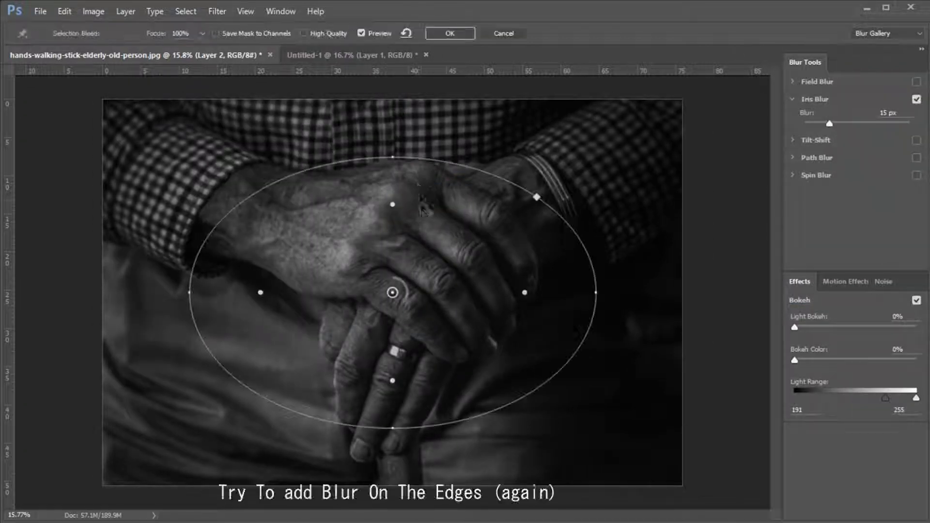
{"action": "left_click_drag", "start_coordinate": [396, 429], "coordinate": [395, 477]}
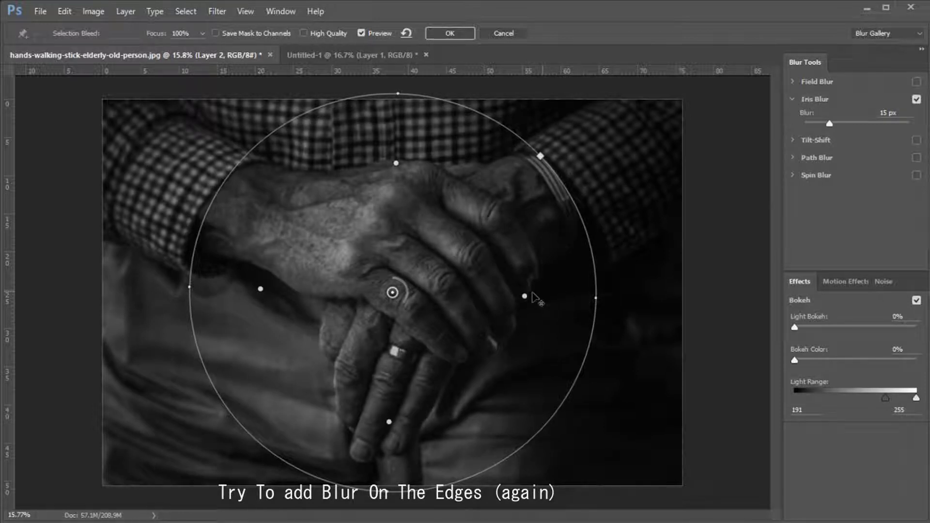
{"action": "left_click_drag", "start_coordinate": [524, 296], "coordinate": [446, 294]}
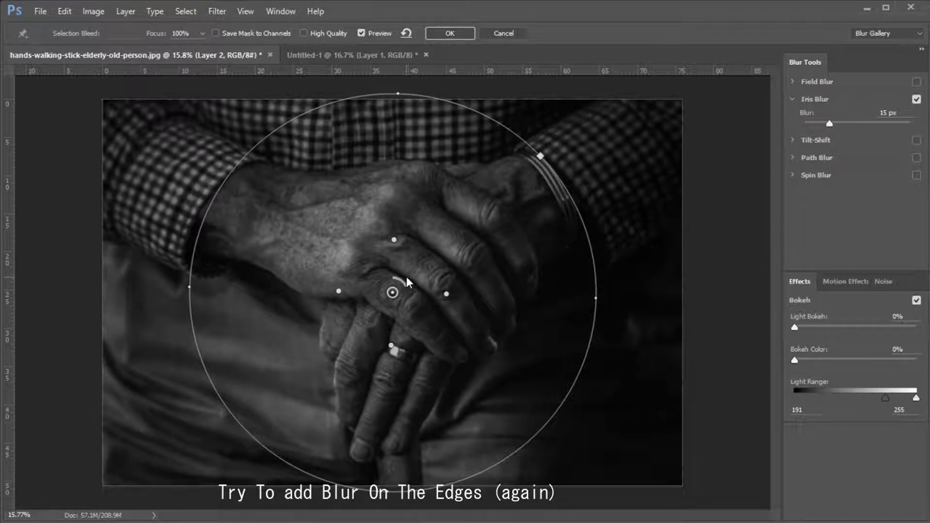
{"action": "left_click", "coordinate": [461, 32]}
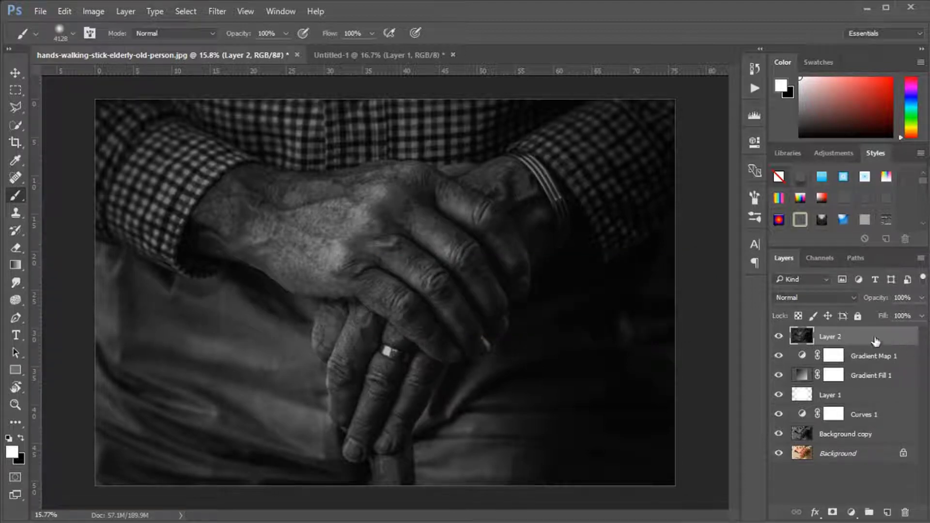
Step: Duplicate Layer 2 and apply a 4.0-pixel High Pass filter to the copy
{"action": "left_click_drag", "start_coordinate": [875, 341], "coordinate": [887, 512]}
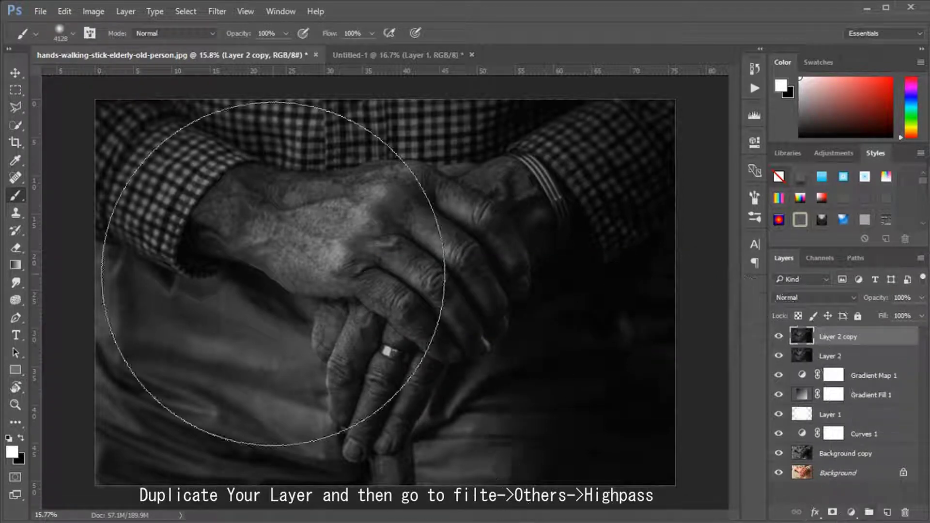
{"action": "left_click", "coordinate": [216, 11]}
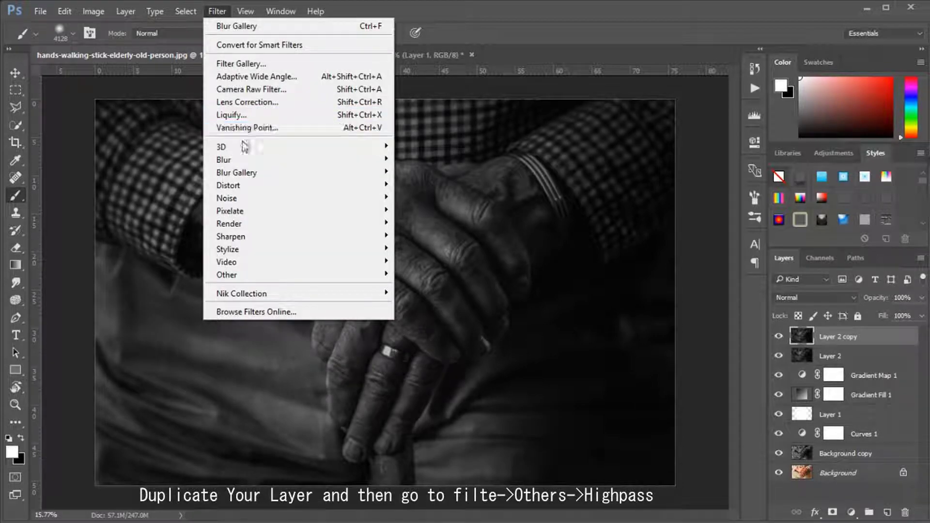
{"action": "mouse_move", "coordinate": [226, 274]}
{"action": "left_click", "coordinate": [425, 289]}
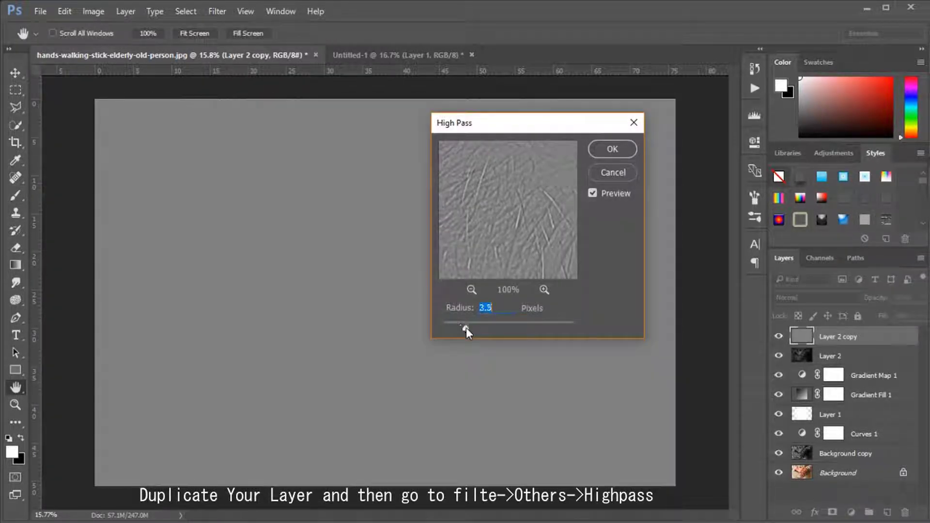
{"action": "left_click_drag", "start_coordinate": [466, 327], "coordinate": [469, 325]}
{"action": "left_click_drag", "start_coordinate": [520, 132], "coordinate": [593, 140]}
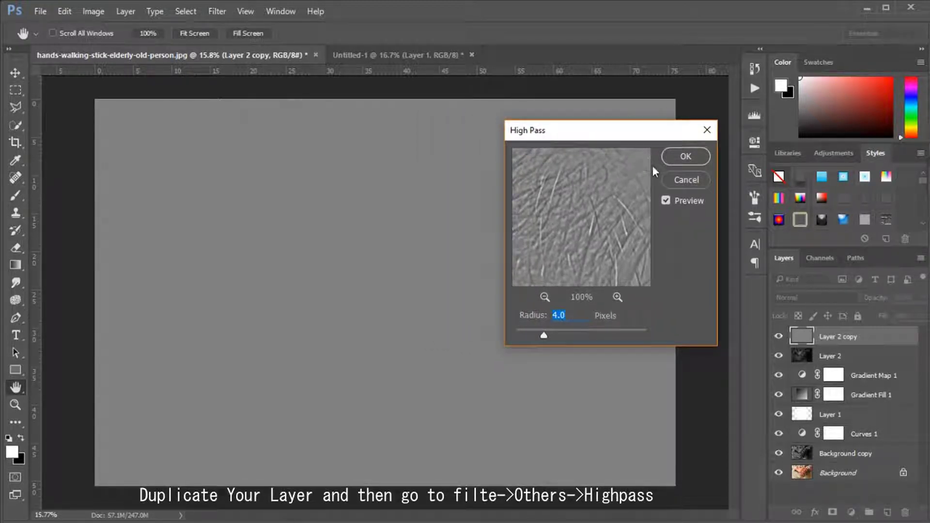
{"action": "left_click", "coordinate": [683, 157]}
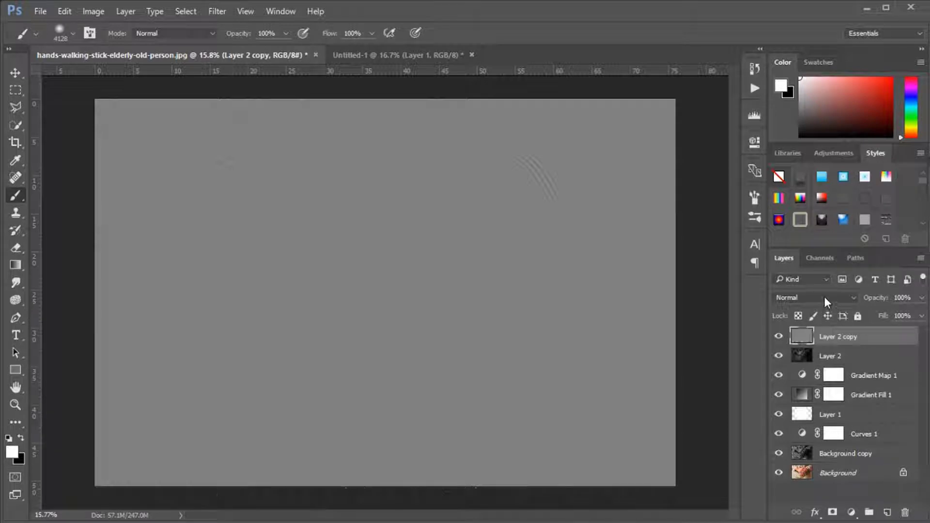
Step: Set Layer 2 copy's blend mode to Soft Light, then hide it to compare
{"action": "left_click", "coordinate": [823, 297]}
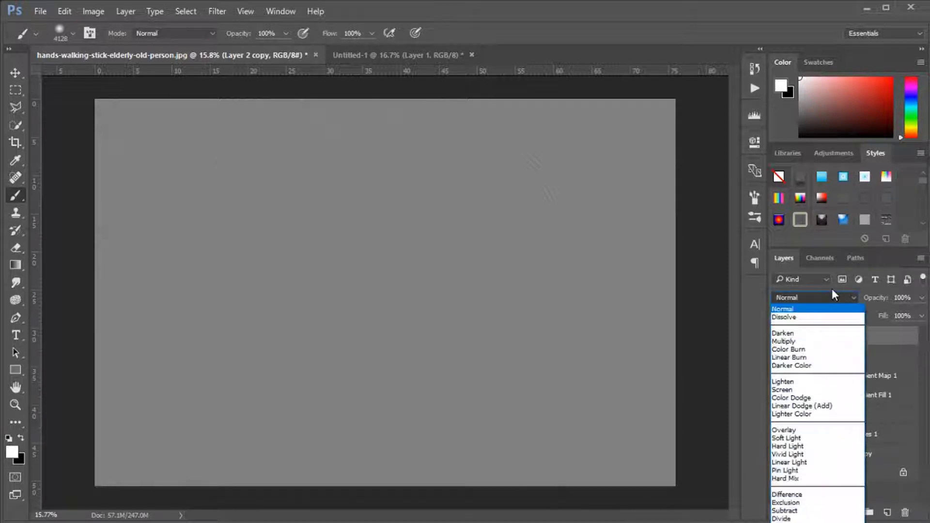
{"action": "left_click", "coordinate": [808, 437]}
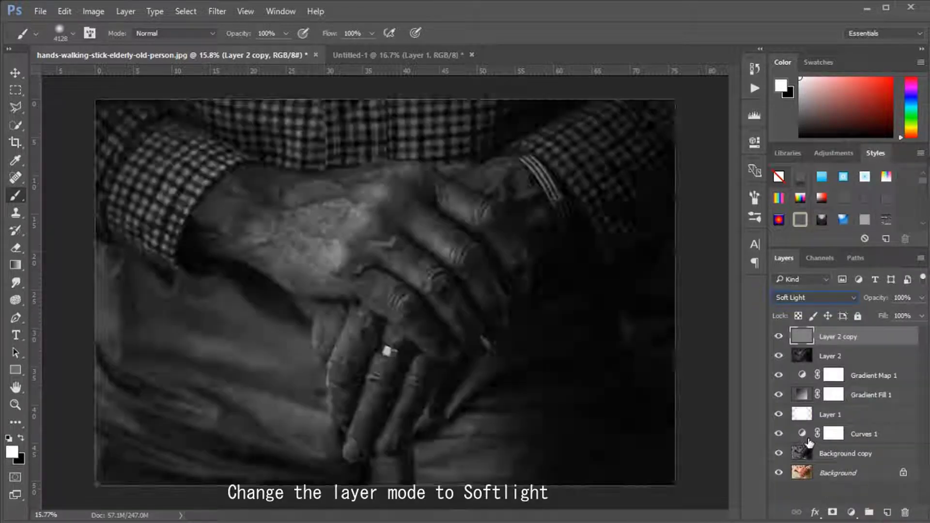
{"action": "left_click", "coordinate": [778, 338]}
{"action": "scroll", "coordinate": [412, 256], "scroll_direction": "up", "scroll_amount": 3}
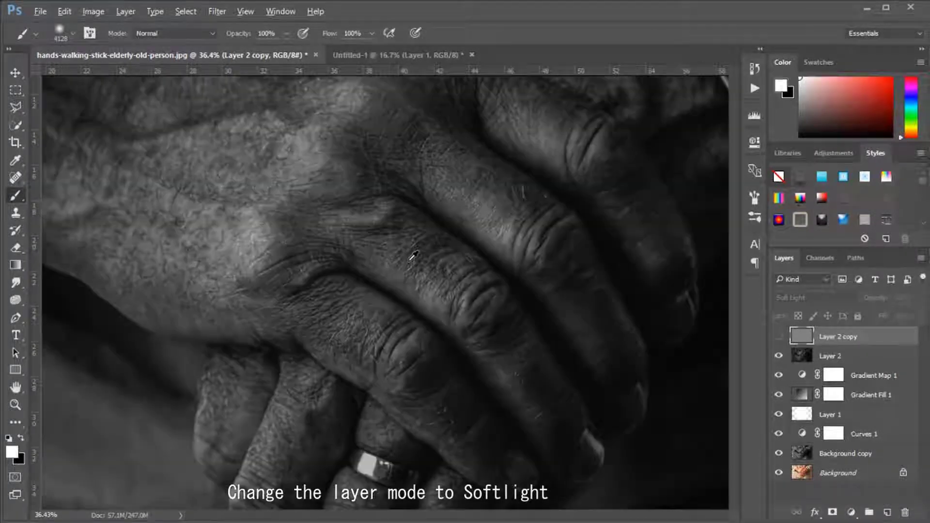
{"action": "scroll", "coordinate": [413, 255], "scroll_direction": "up", "scroll_amount": 3}
Step: Toggle the Soft Light sharpening layer to compare detail, leaving it visible
{"action": "left_click", "coordinate": [777, 338]}
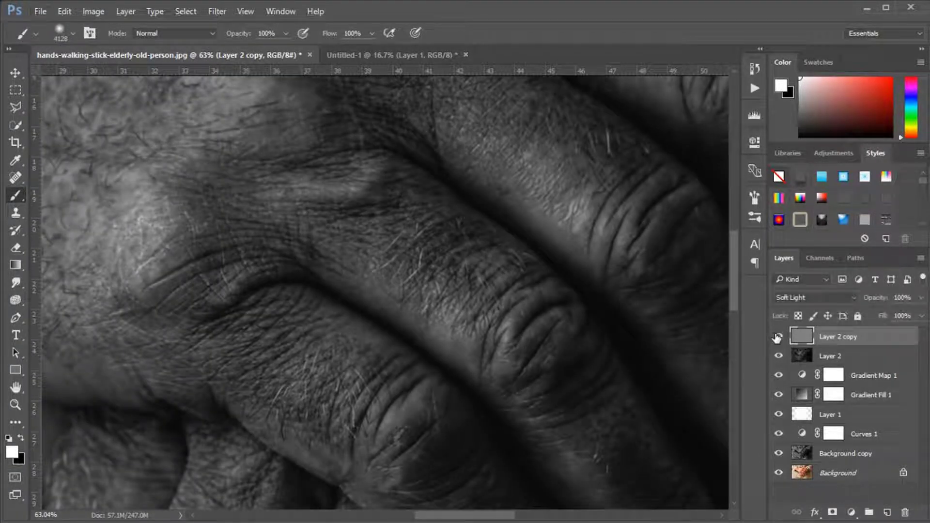
{"action": "left_click", "coordinate": [776, 338]}
{"action": "left_click", "coordinate": [776, 338]}
{"action": "scroll", "coordinate": [367, 246], "scroll_direction": "down", "scroll_amount": 2}
{"action": "scroll", "coordinate": [367, 247], "scroll_direction": "down", "scroll_amount": 1}
{"action": "scroll", "coordinate": [367, 247], "scroll_direction": "down", "scroll_amount": 1}
{"action": "scroll", "coordinate": [367, 247], "scroll_direction": "down", "scroll_amount": 2}
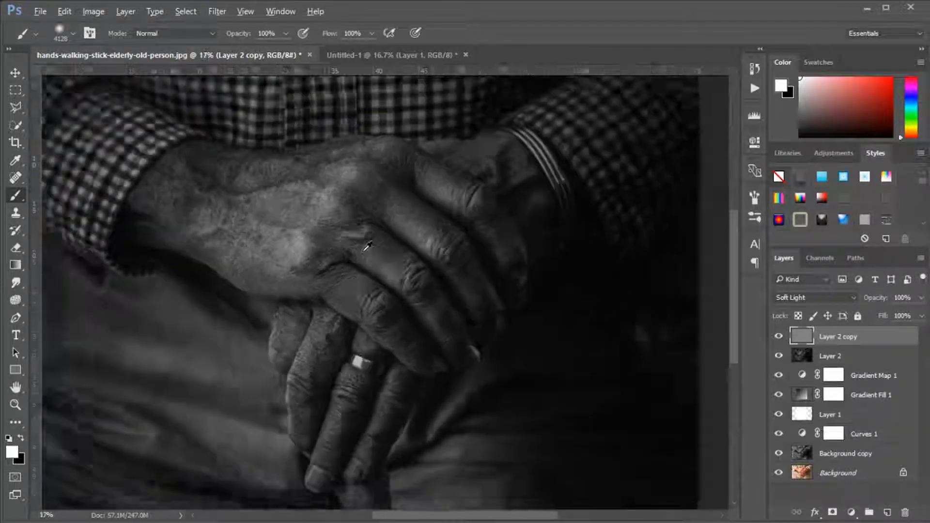
{"action": "scroll", "coordinate": [367, 247], "scroll_direction": "down", "scroll_amount": 1}
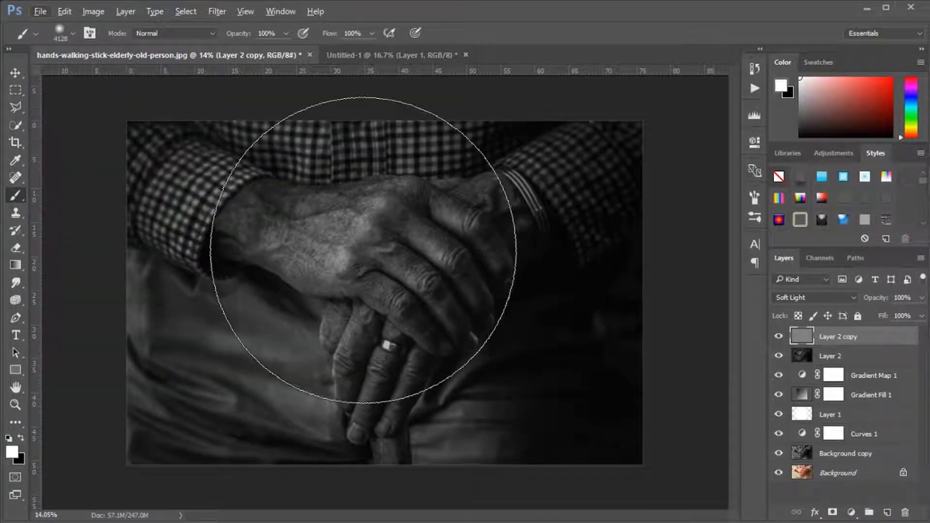